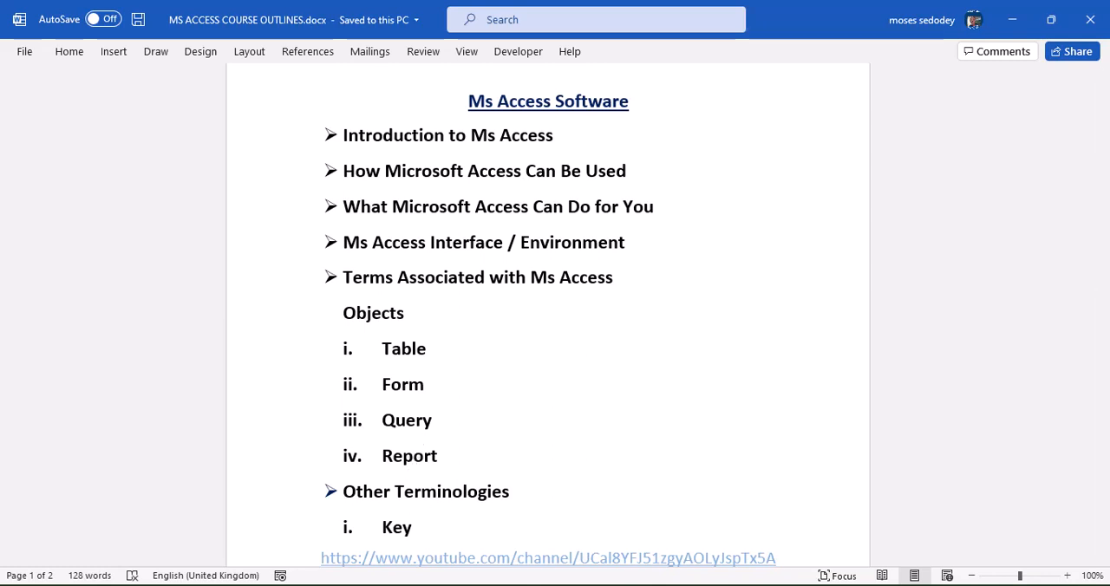
Switch to the Access window of the CONSTECHZ_SBA database that shows the tbl_registry design.
mouse_move(800, 585)
mouse_move(694, 585)
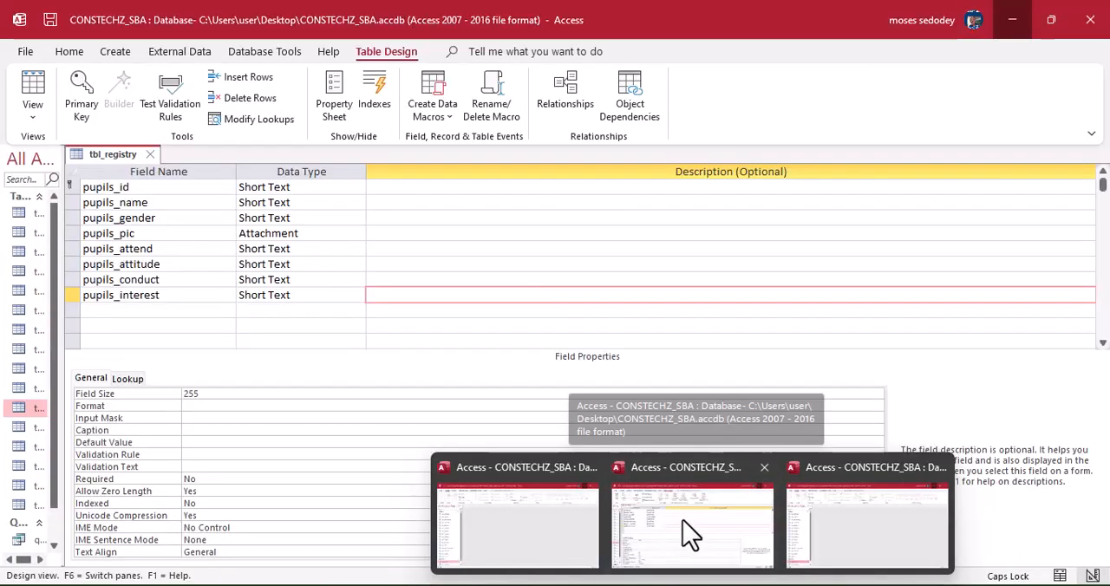
click(682, 522)
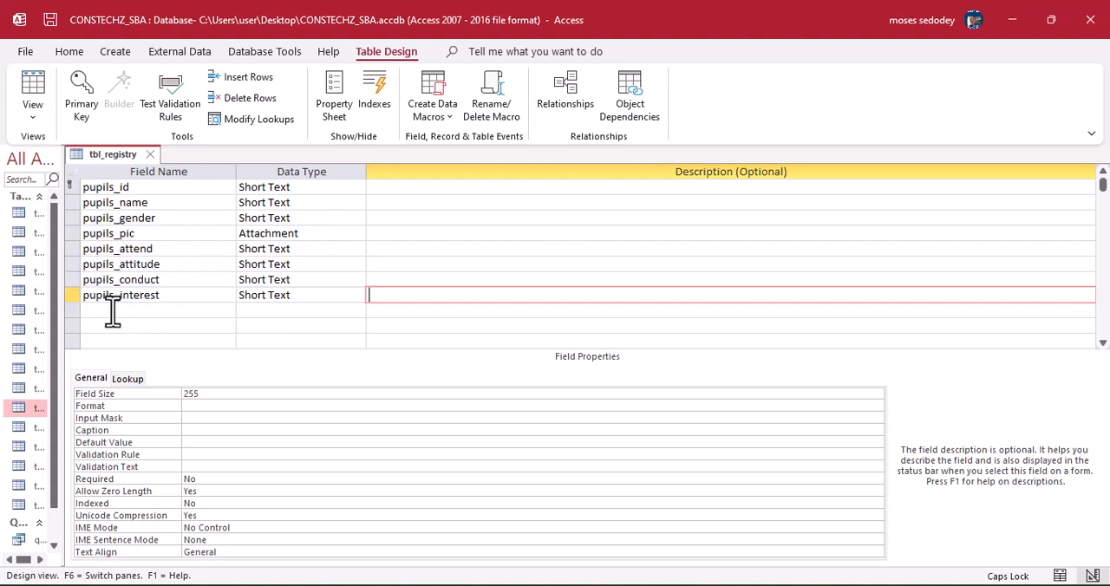
Alternate tbl_registry between Datasheet View and Design View to examine its records and field definitions.
click(45, 87)
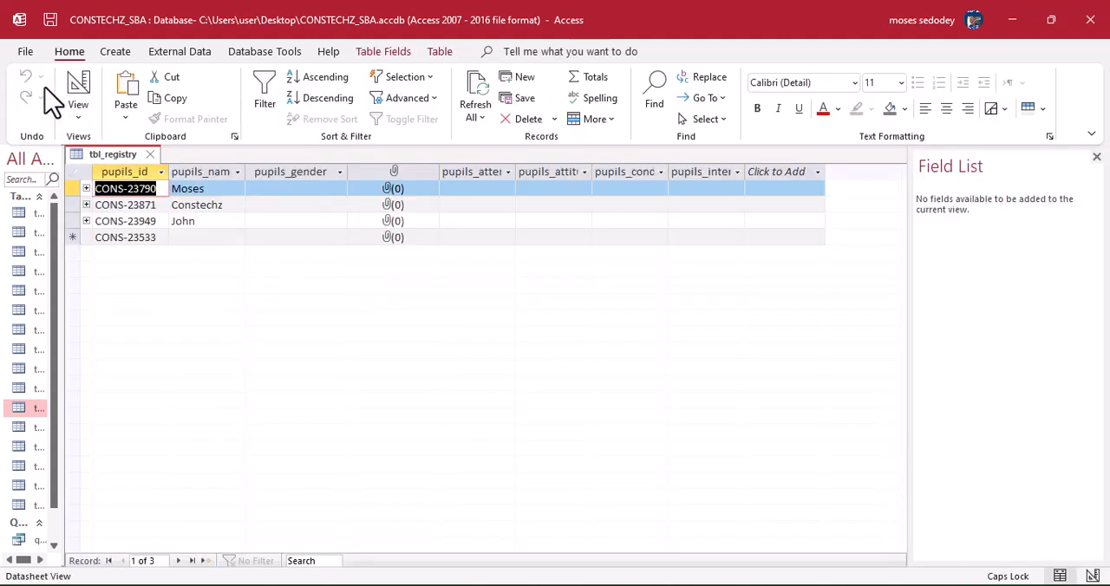
click(79, 120)
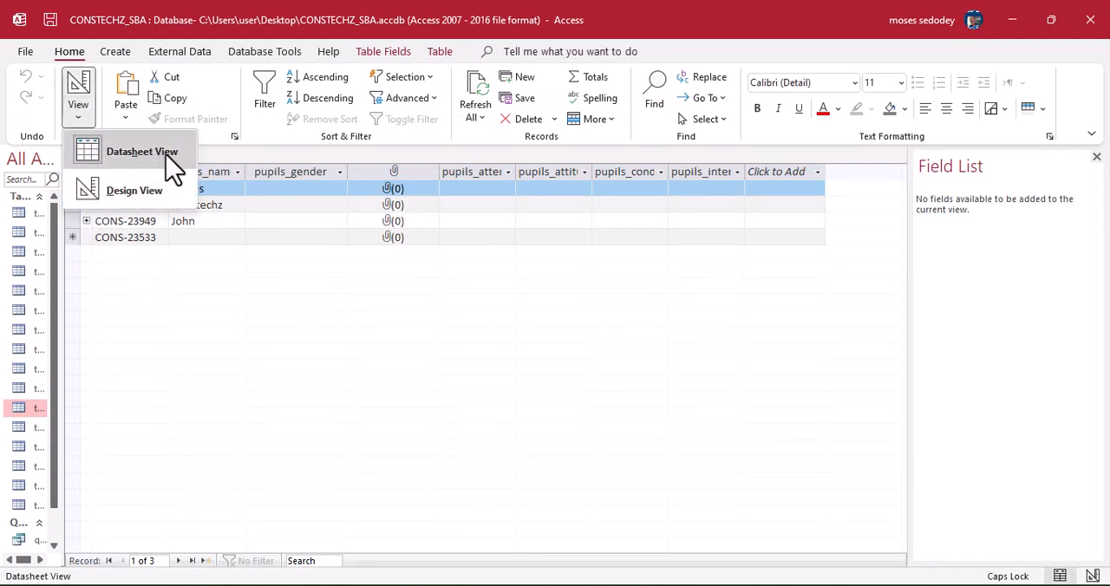
click(112, 200)
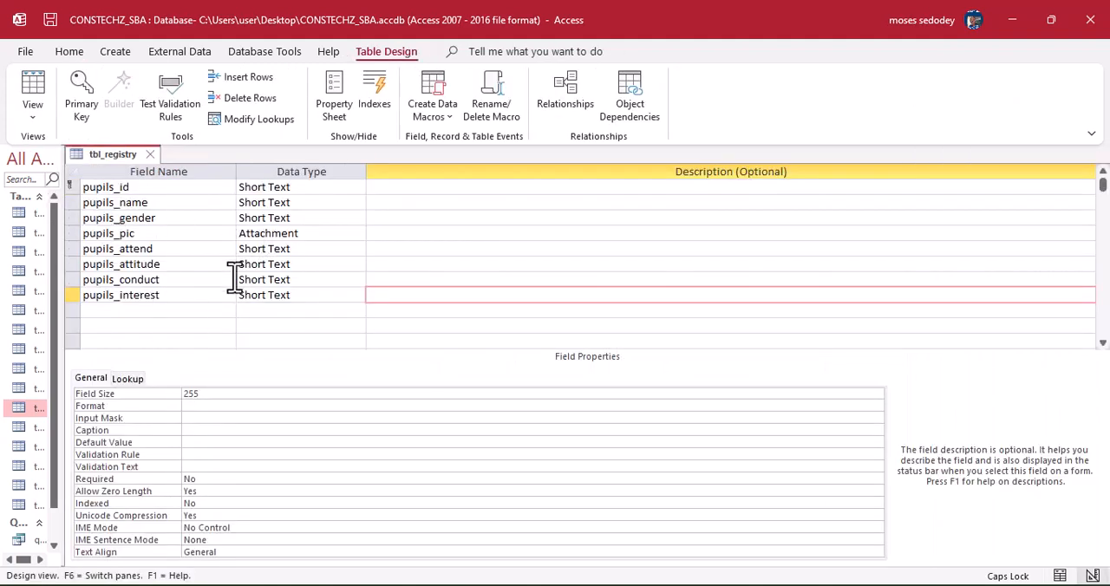
click(39, 123)
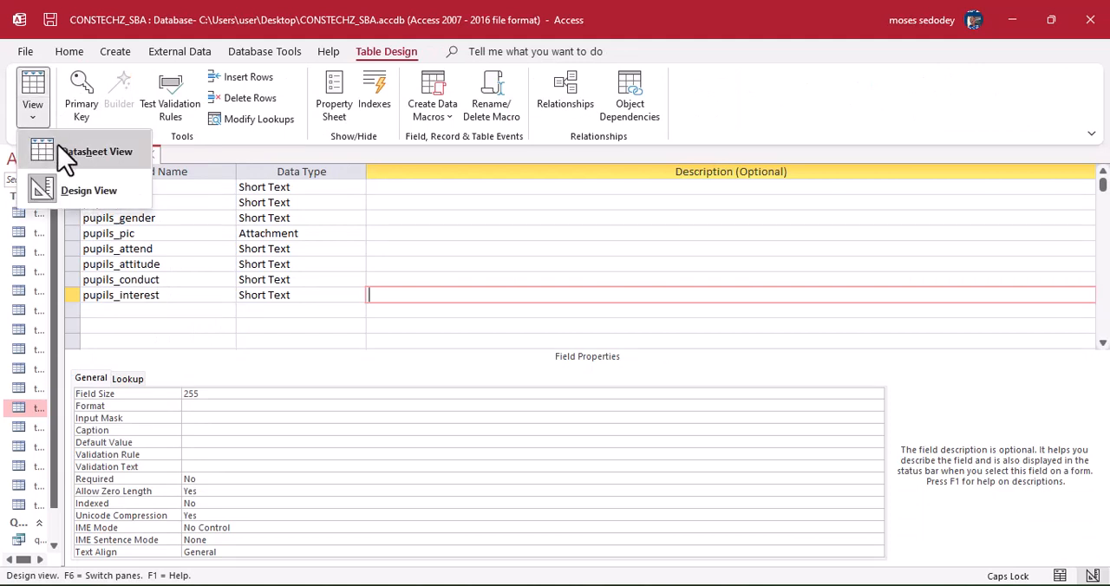
click(68, 154)
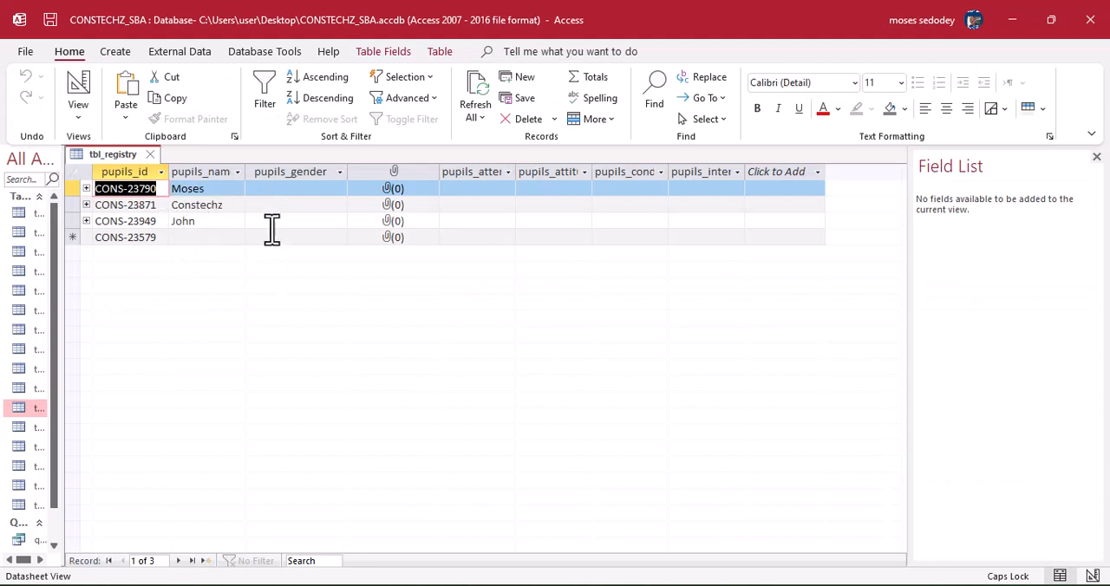
click(292, 188)
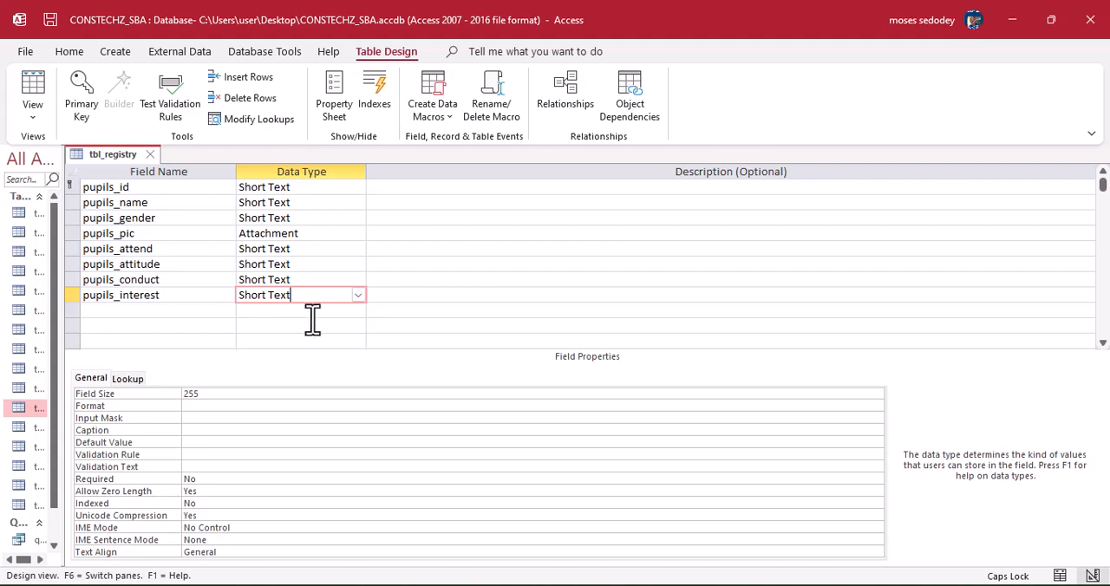
click(384, 191)
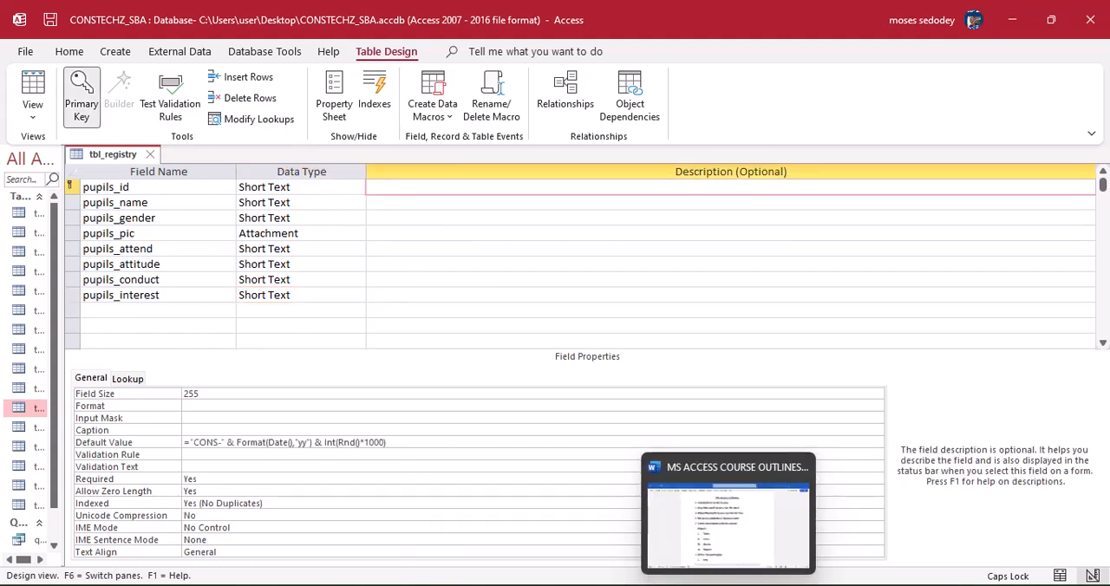
Switch to the MS ACCESS COURSE OUTLINES document in Word to review the Form entry, and return to Access.
click(729, 585)
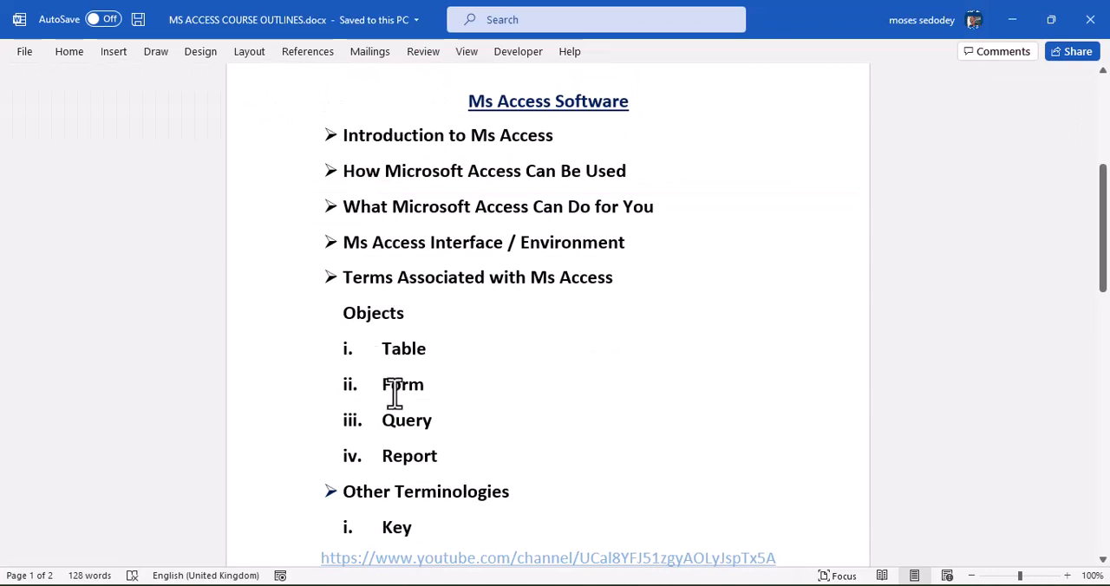
click(439, 389)
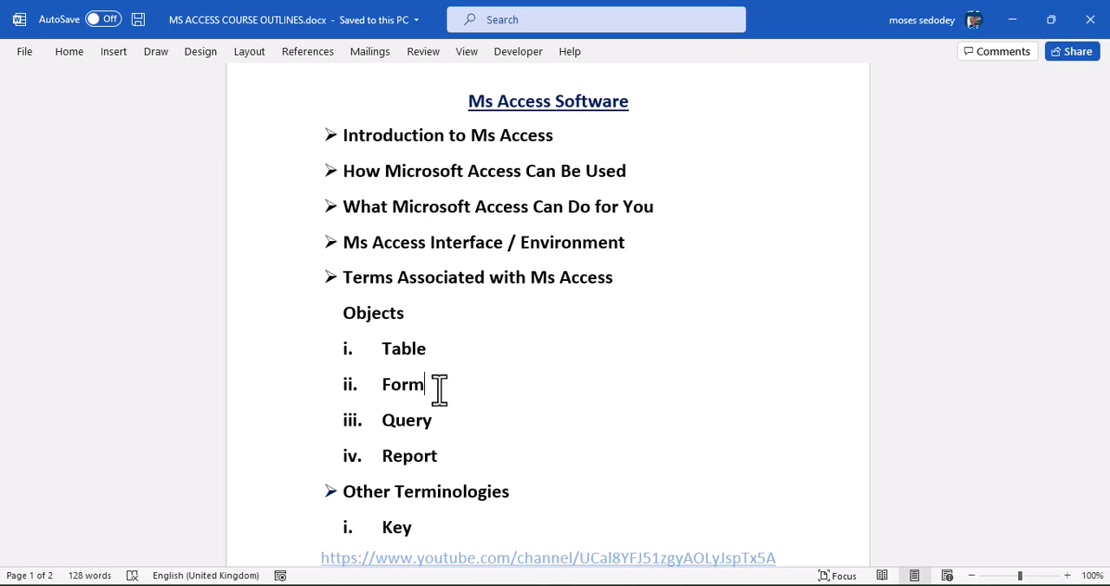
click(1012, 20)
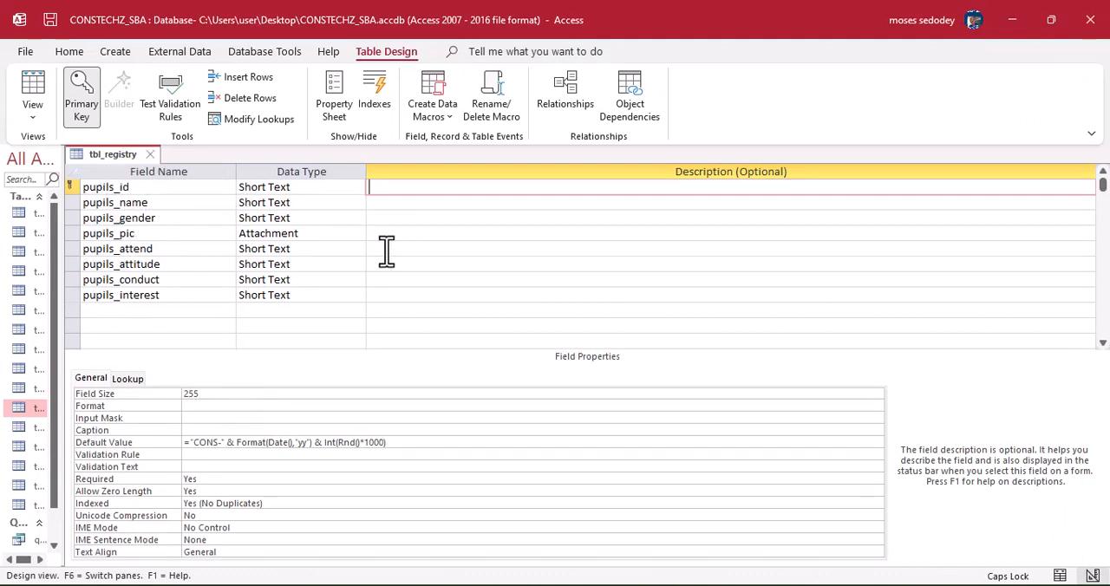
Close tbl_registry with its design changes saved, and create a blank form in Design View.
click(151, 155)
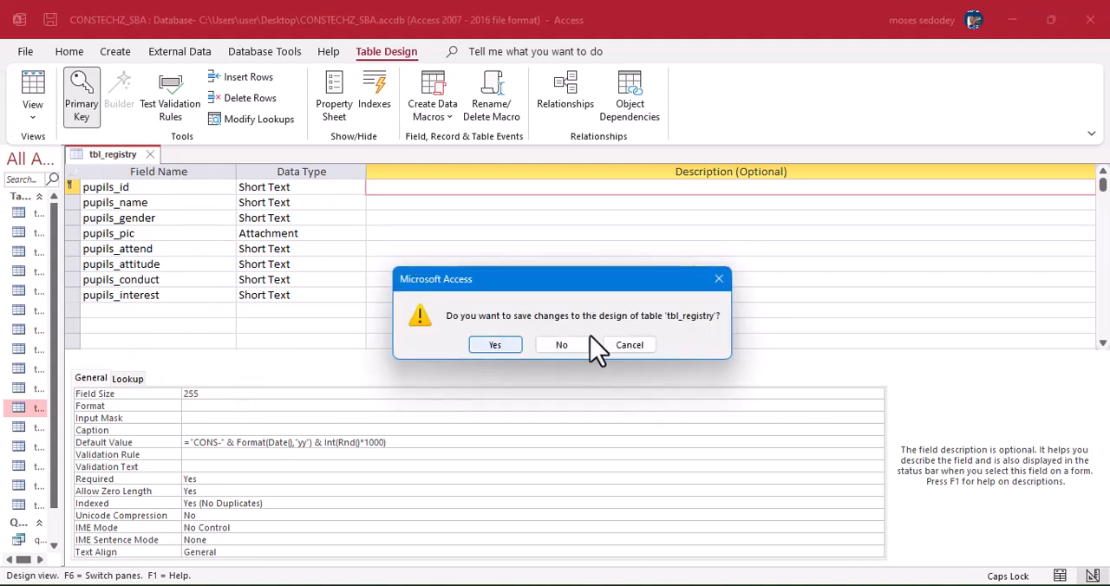
click(511, 349)
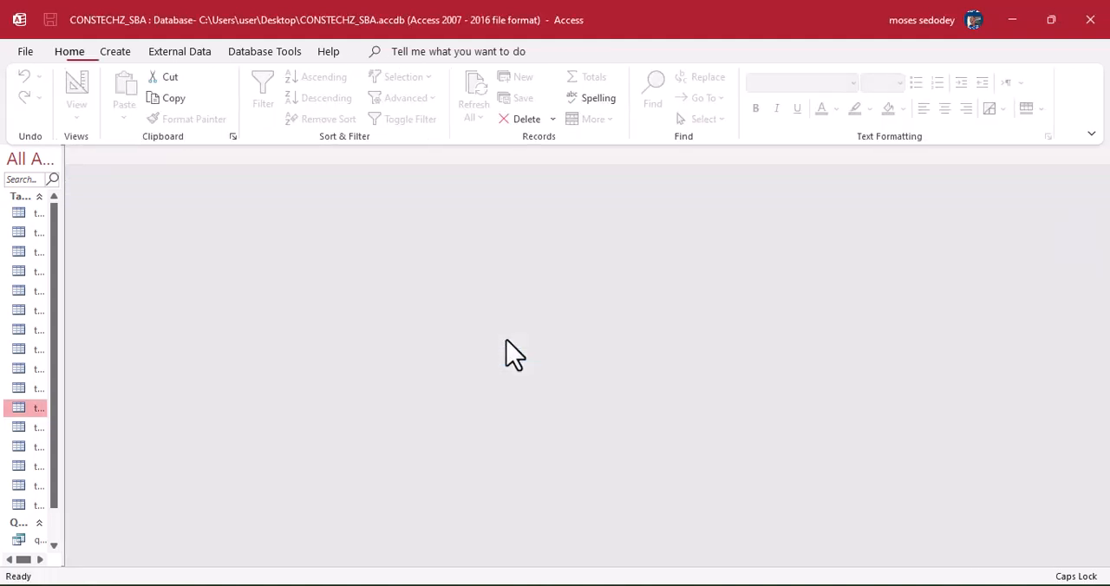
click(113, 52)
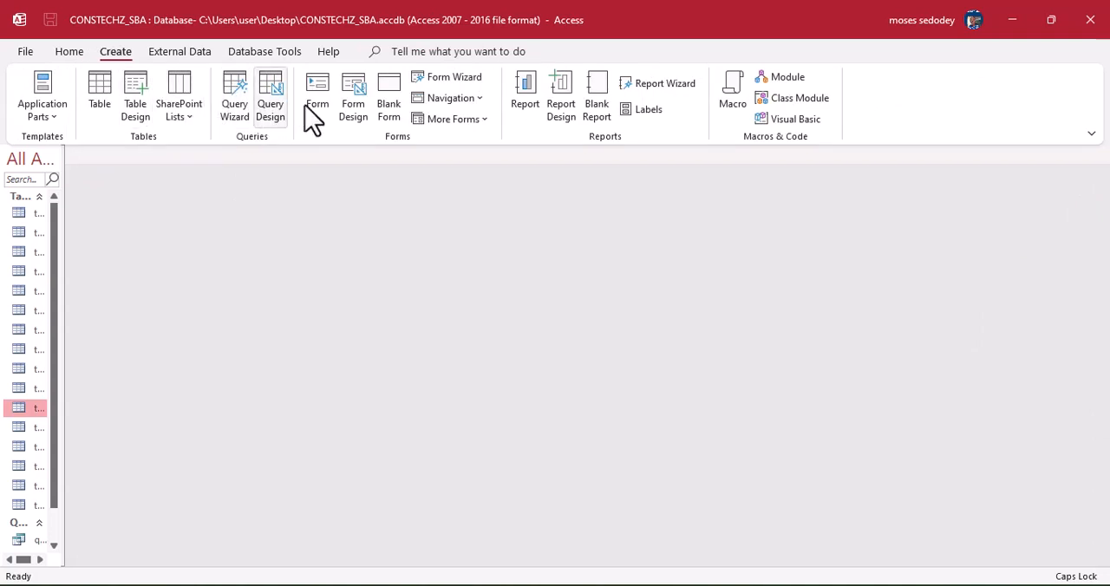
click(352, 110)
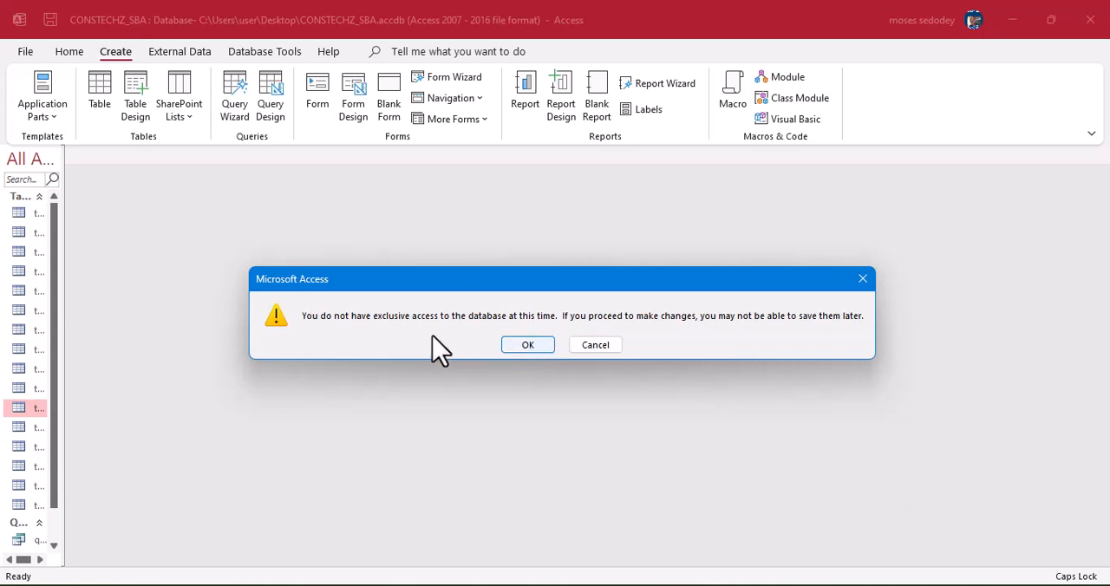
click(529, 347)
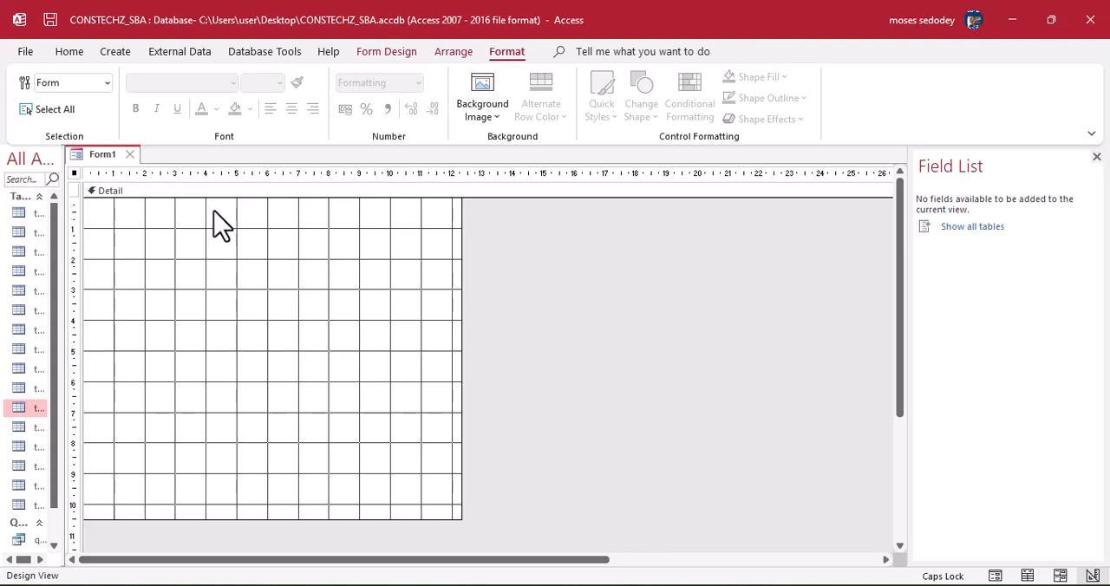
click(501, 119)
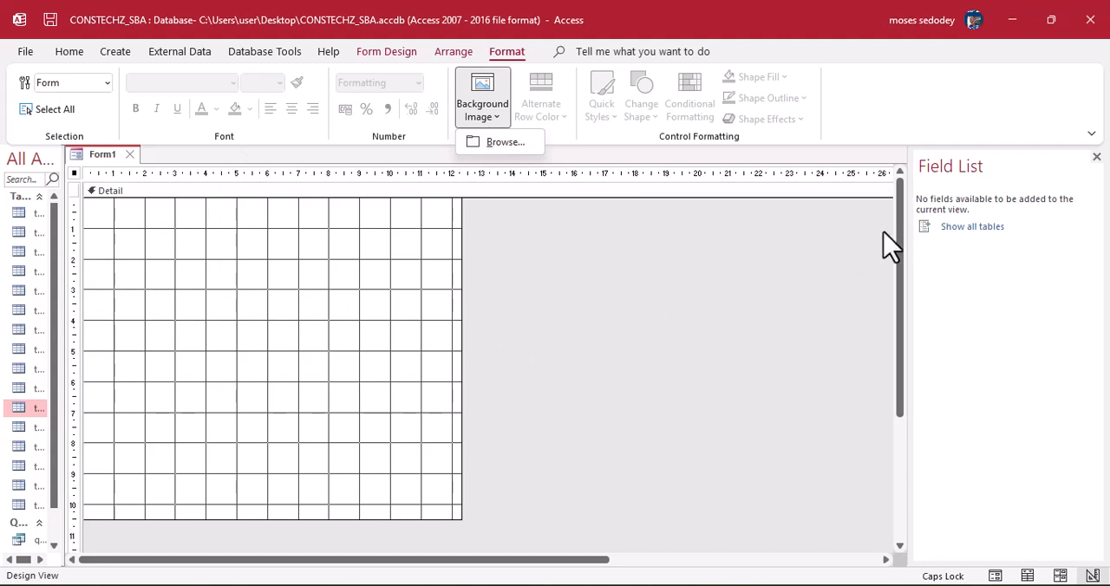
click(694, 273)
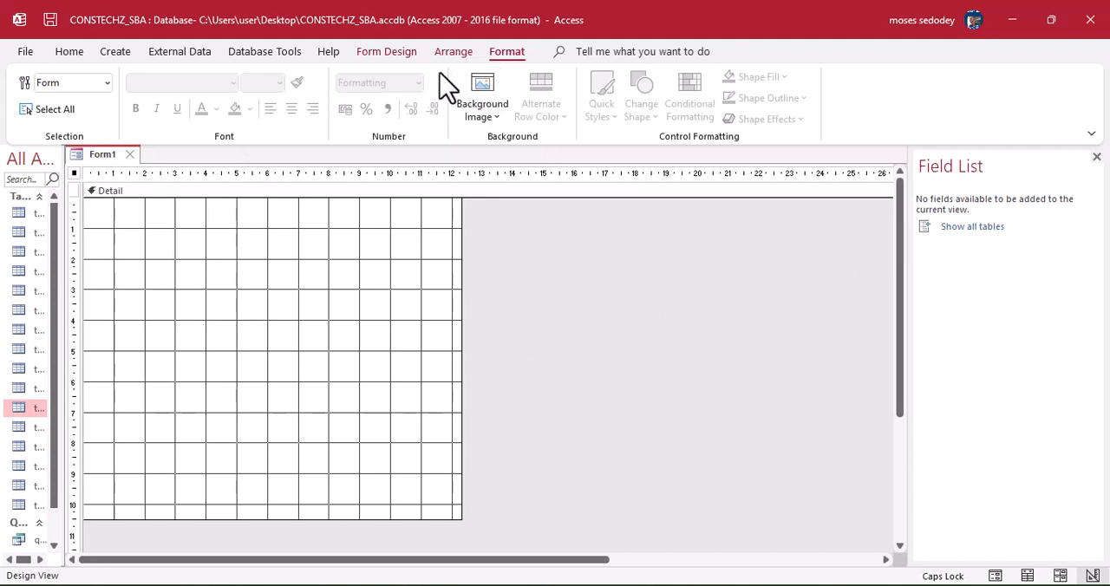
List the fields of all tables and add pupils_id, pupils_name, pupils_gender and pupils_pic from tbl_registry to the form.
click(971, 227)
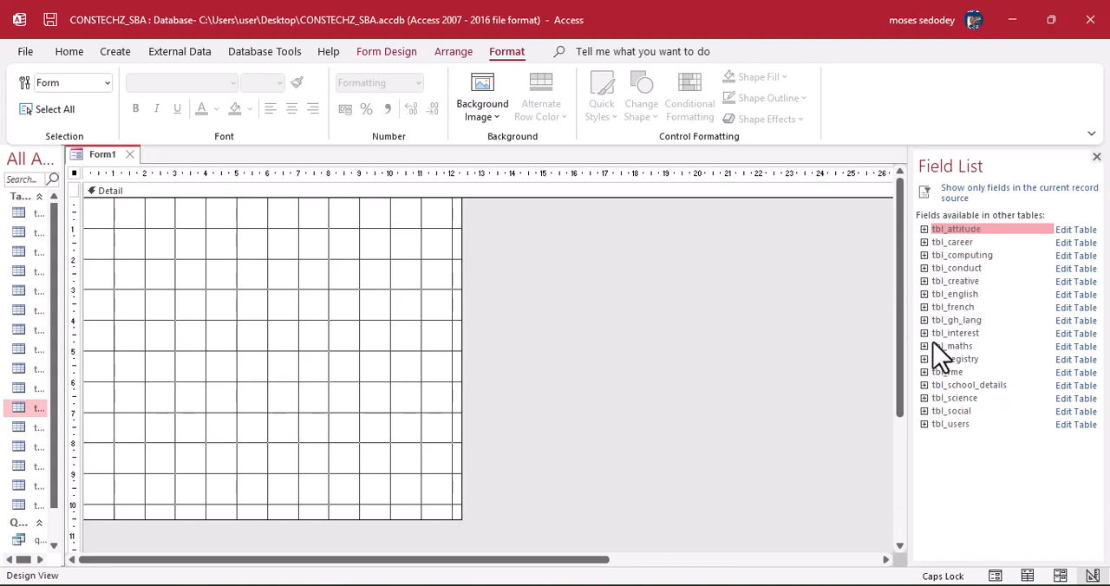
click(945, 360)
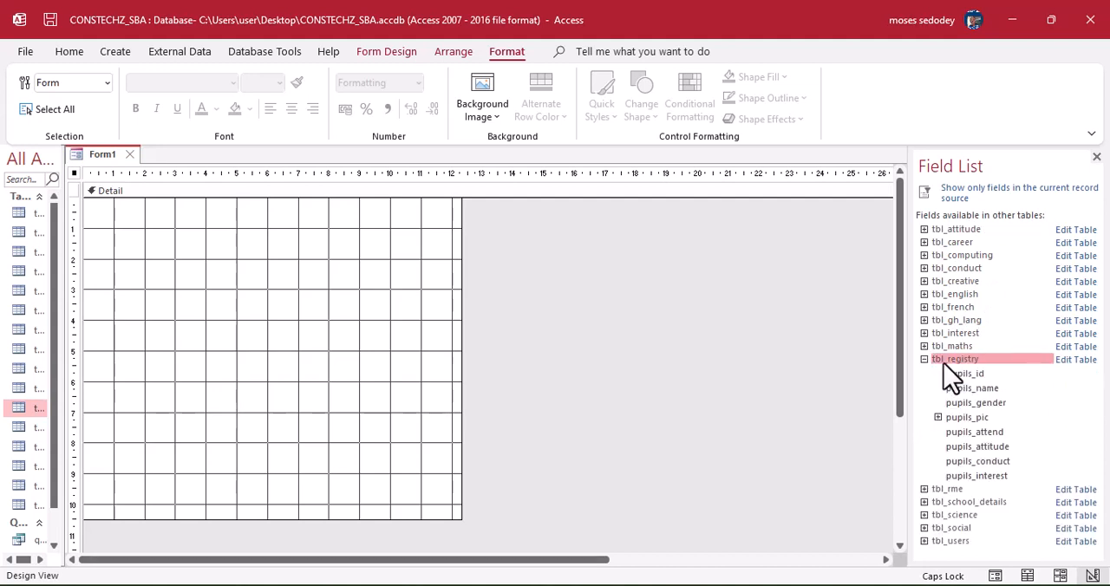
click(945, 363)
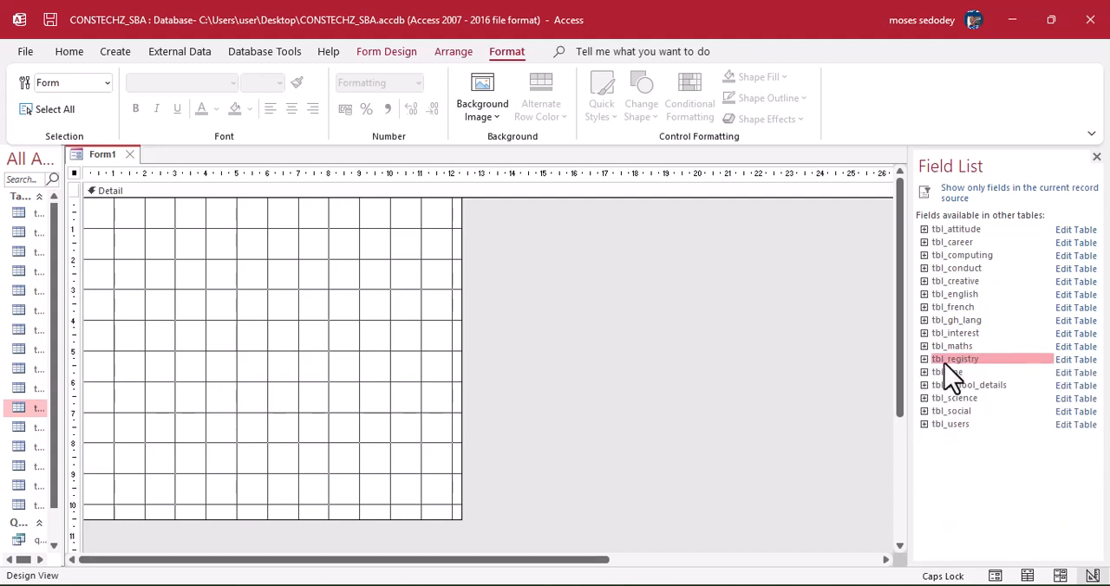
click(948, 375)
double_click(963, 374)
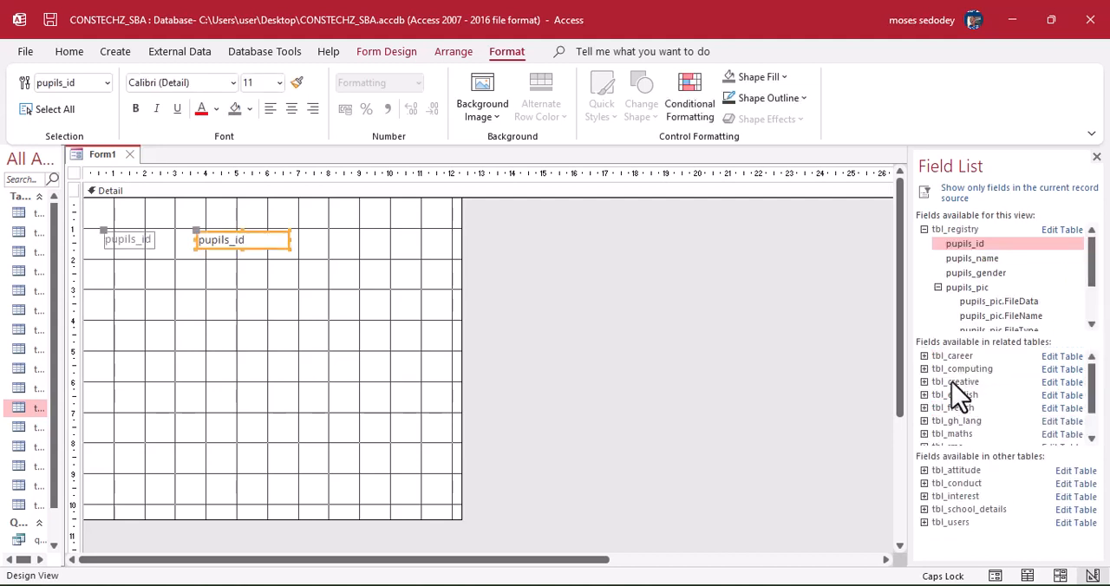
double_click(961, 259)
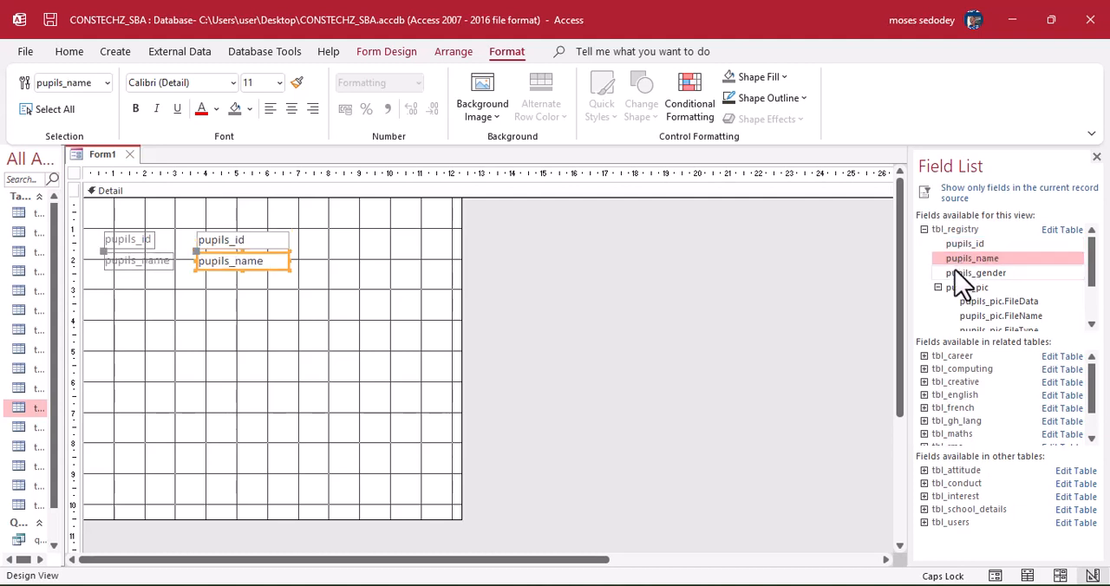
double_click(955, 274)
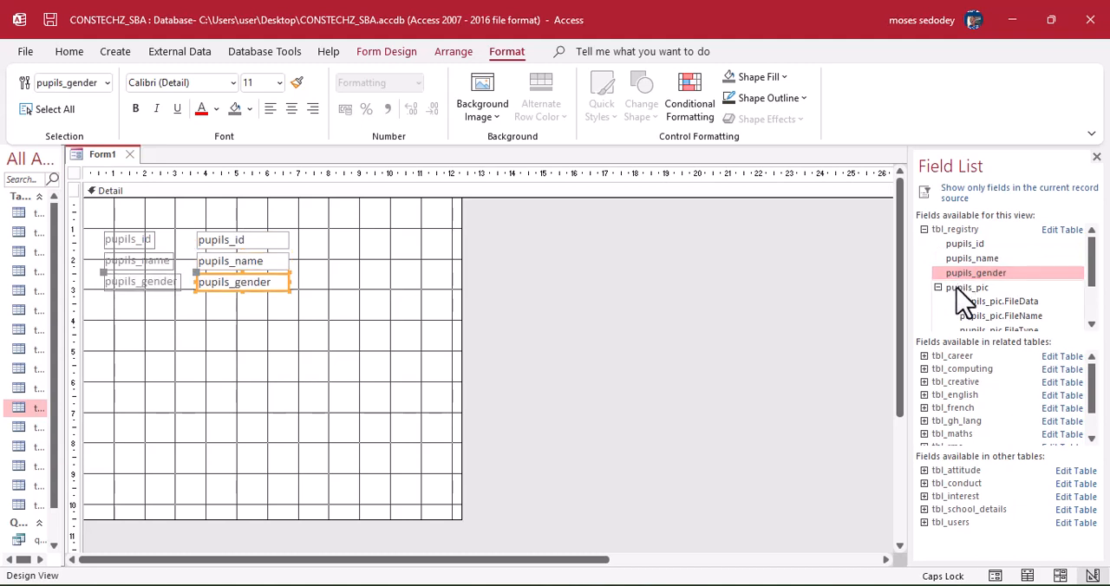
double_click(957, 290)
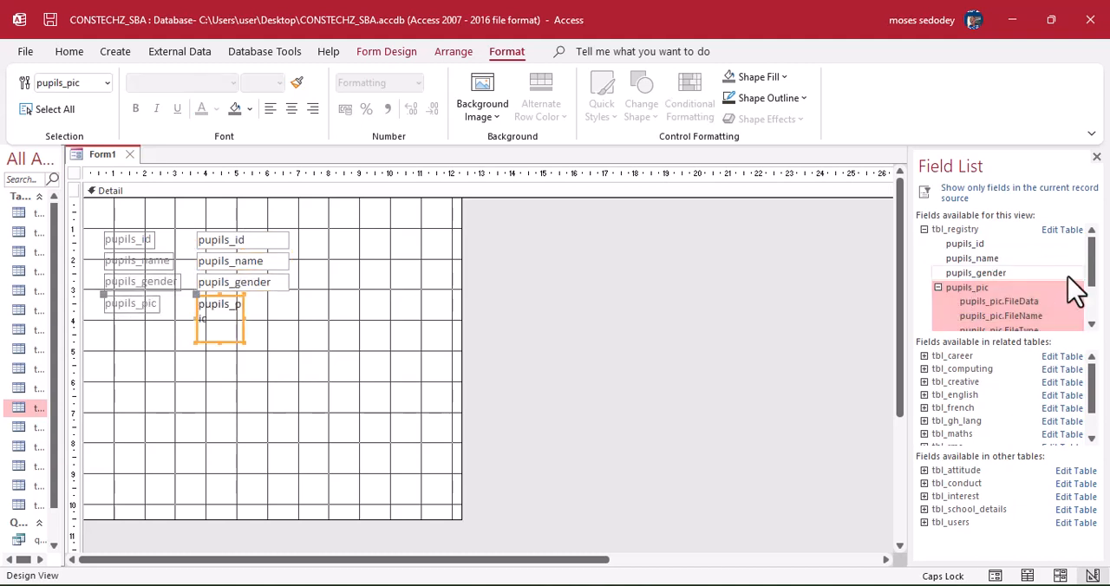
Add pupils_attend, pupils_attitude, pupils_conduct and pupils_interest from tbl_registry to the form, and close the field list.
drag(1091, 269, 1089, 295)
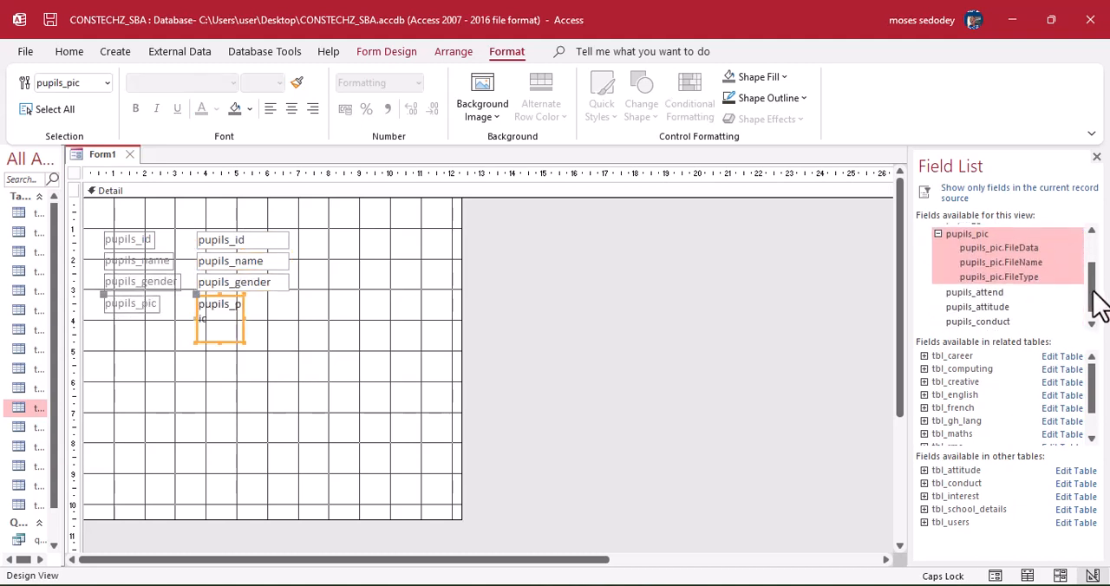
click(983, 294)
double_click(978, 294)
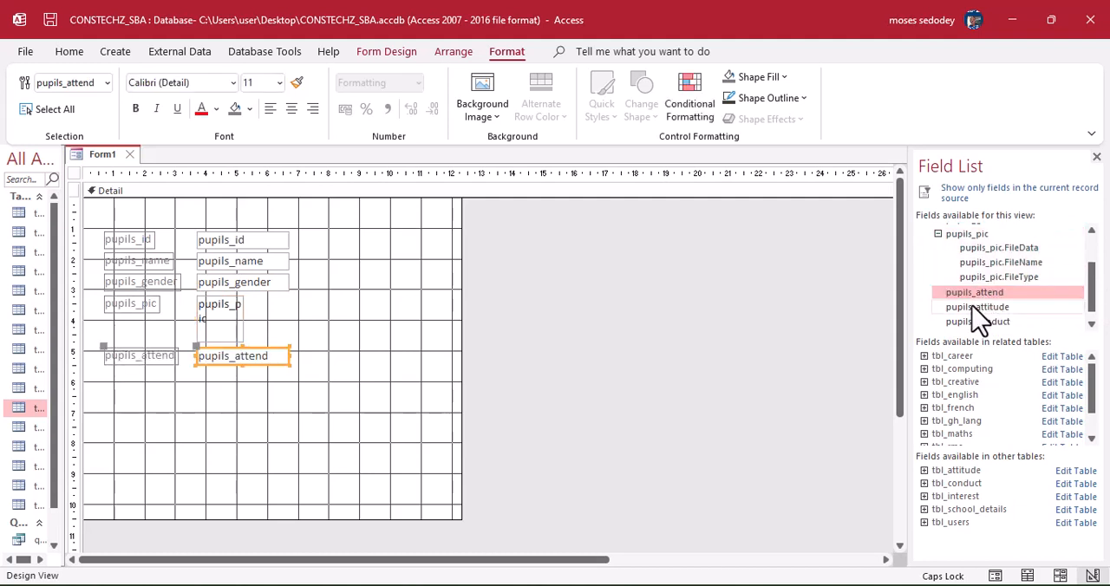
double_click(977, 307)
double_click(978, 323)
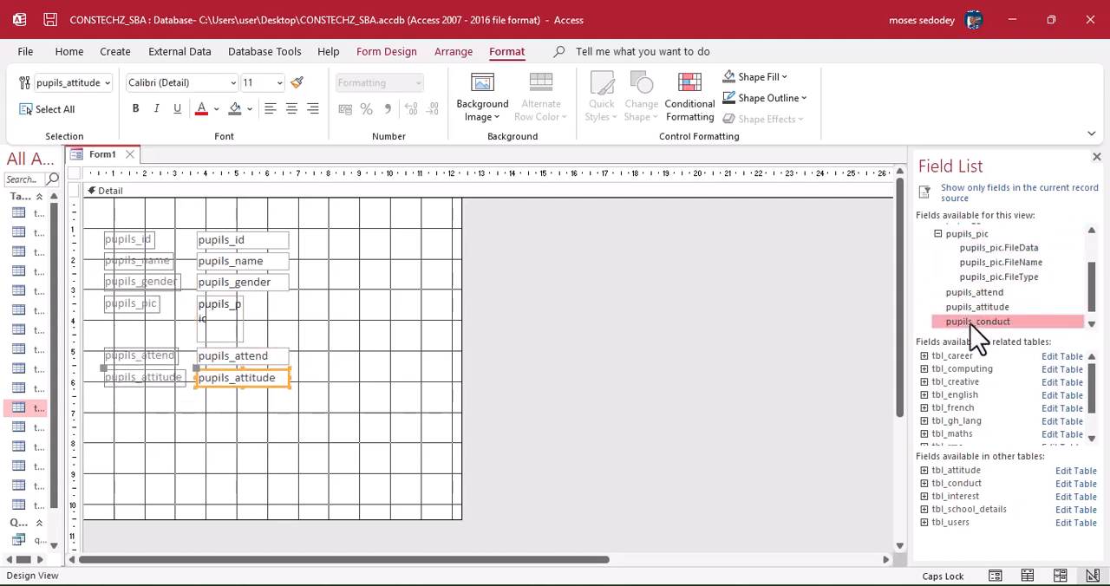
drag(1090, 285, 1091, 312)
double_click(980, 325)
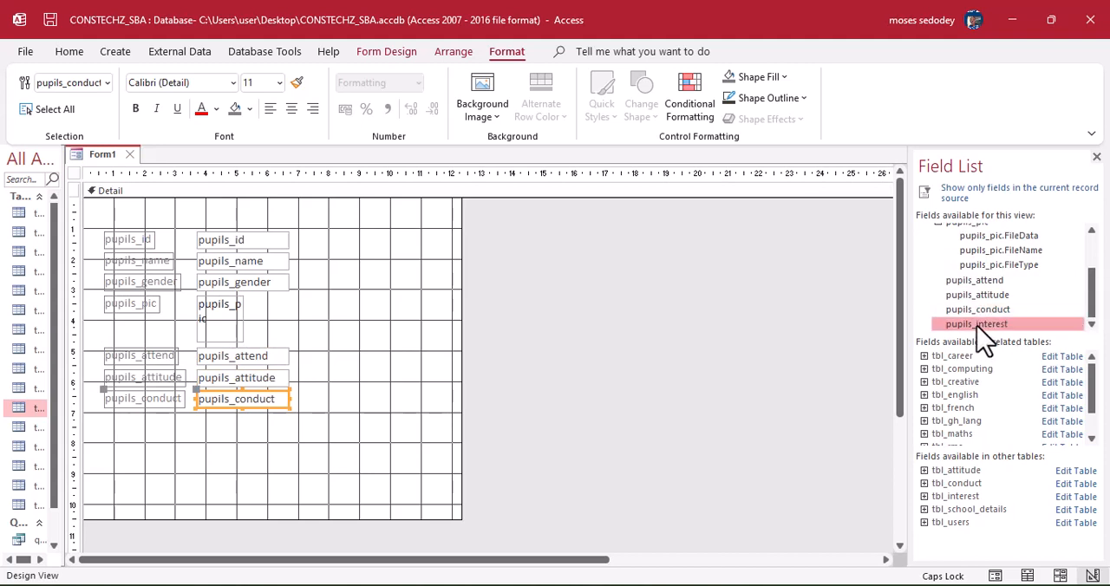
click(1096, 158)
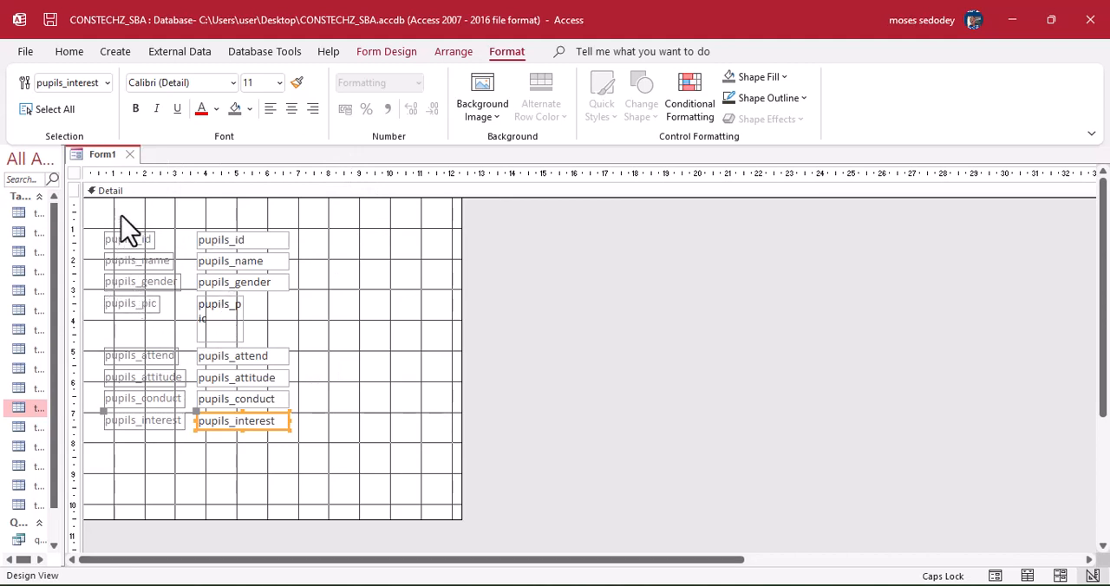
Select the pupils_id text box and its label on the form to examine how the two controls are paired.
click(349, 306)
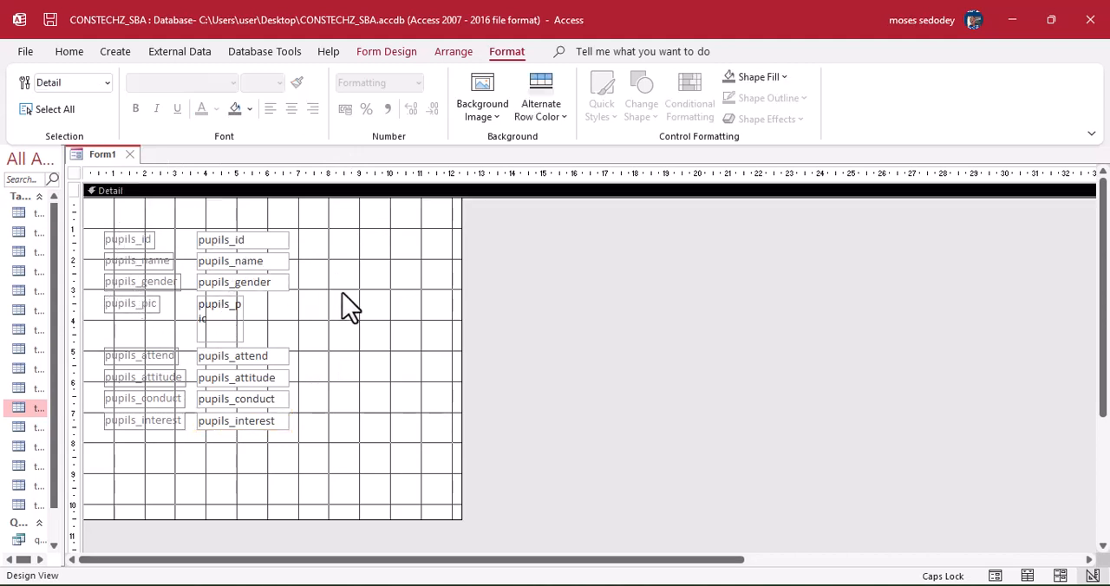
click(241, 246)
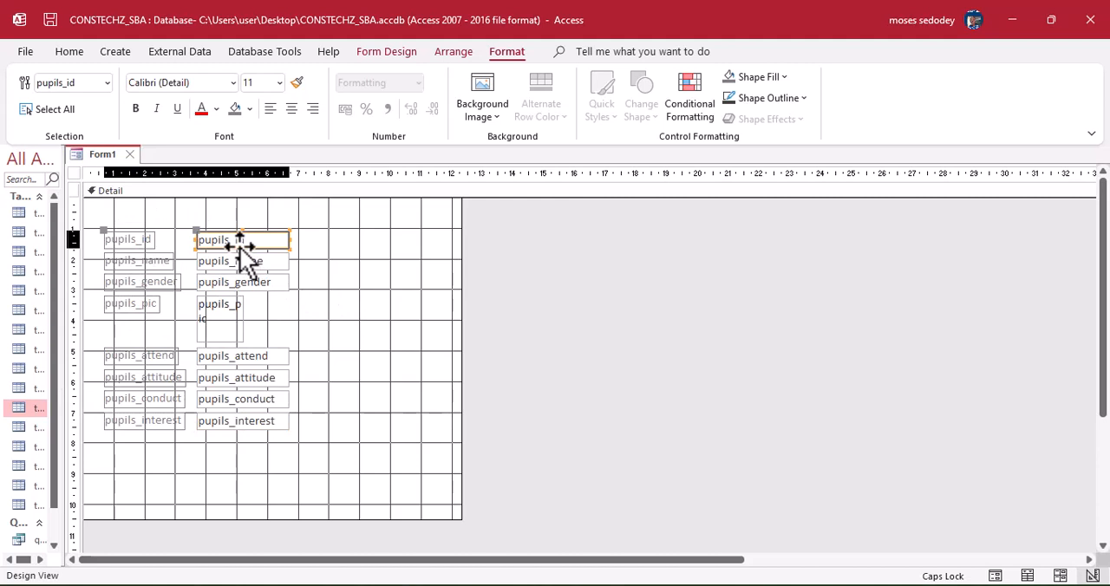
click(139, 243)
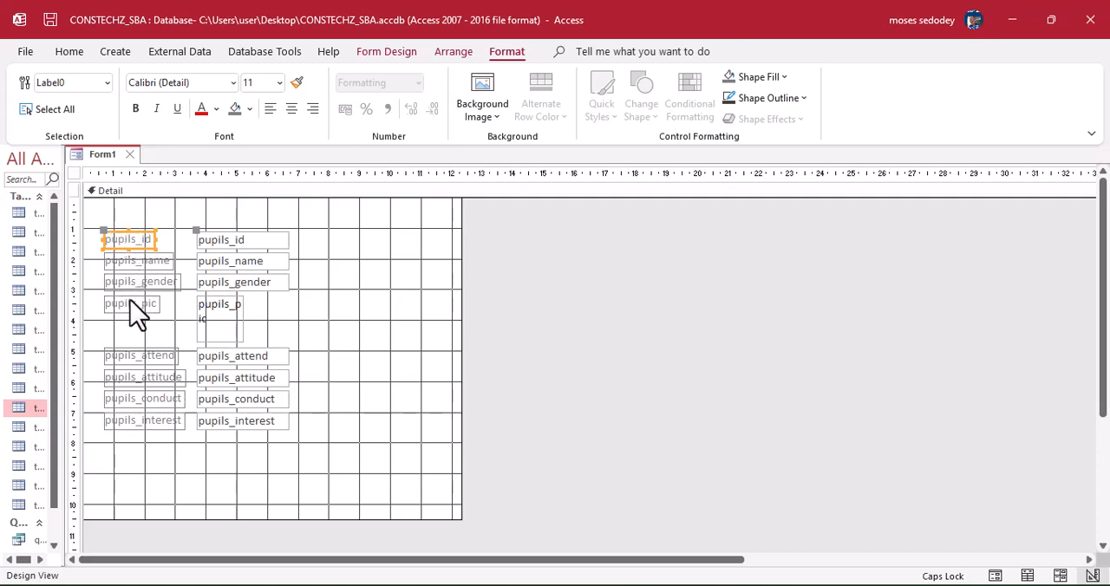
click(244, 242)
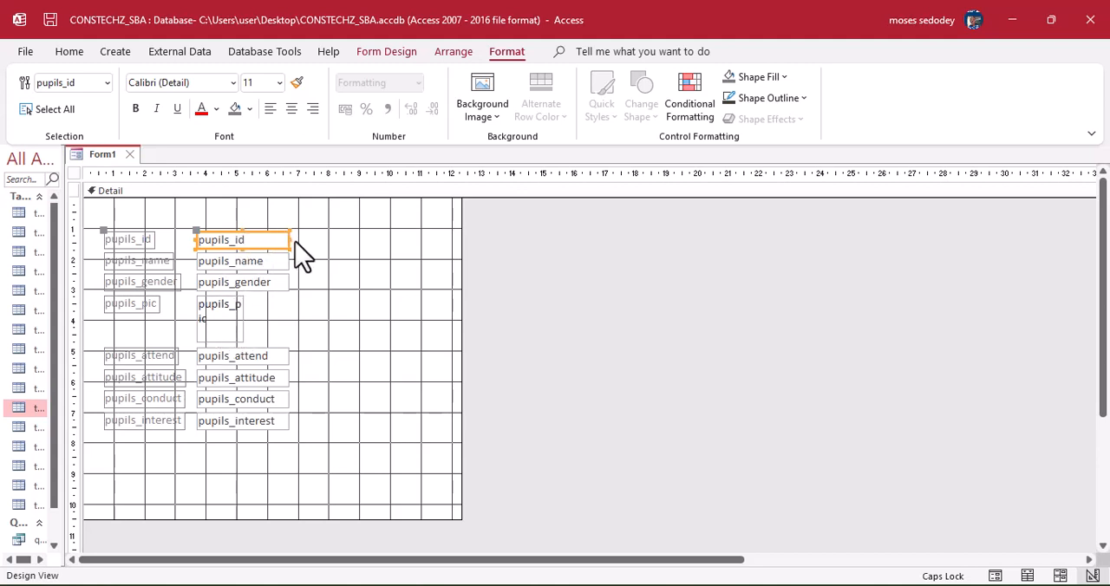
Widen all the text boxes except pupils_pic together to about 5 cm.
drag(287, 240, 342, 240)
drag(344, 241, 272, 437)
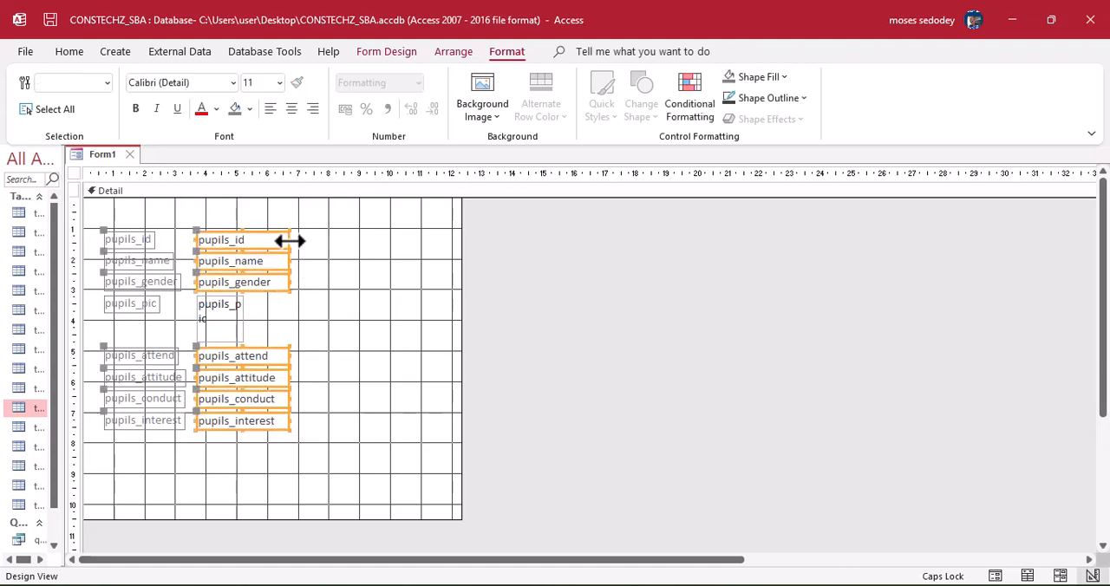
drag(289, 241, 347, 241)
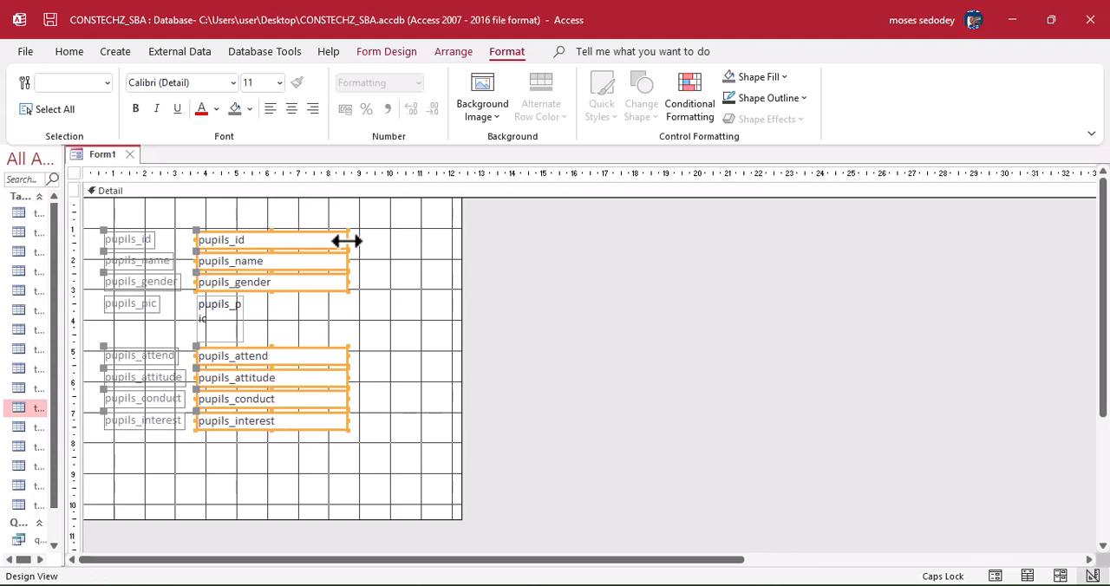
click(322, 338)
click(235, 334)
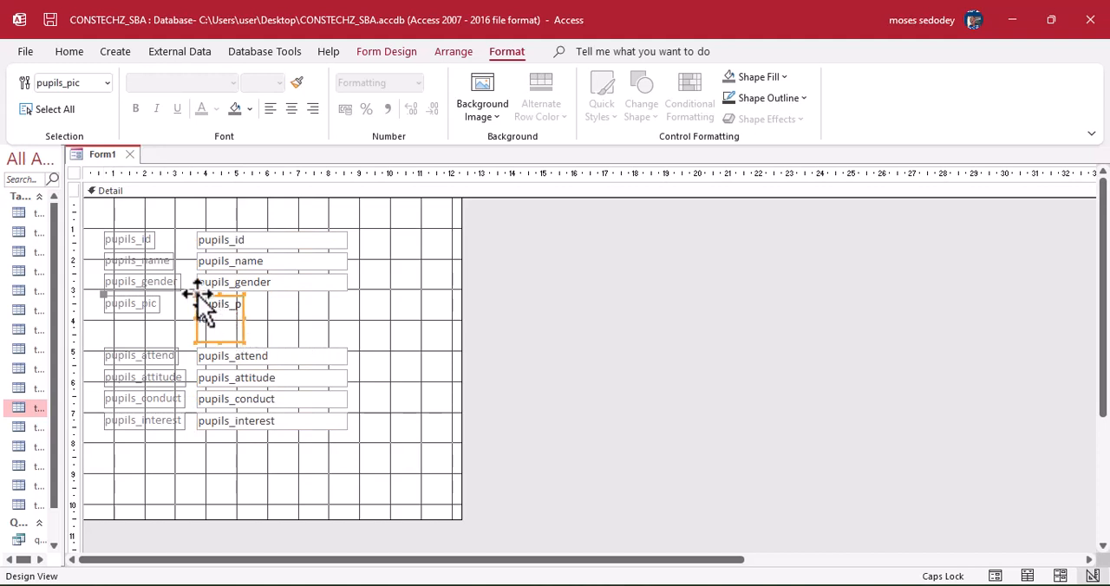
drag(199, 298, 387, 273)
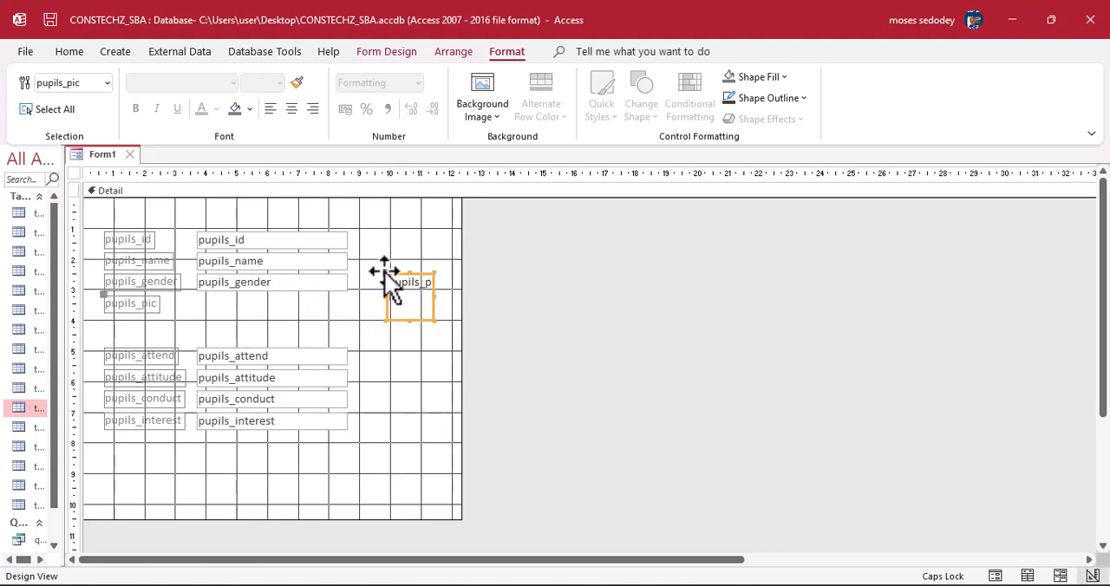
drag(384, 271, 198, 297)
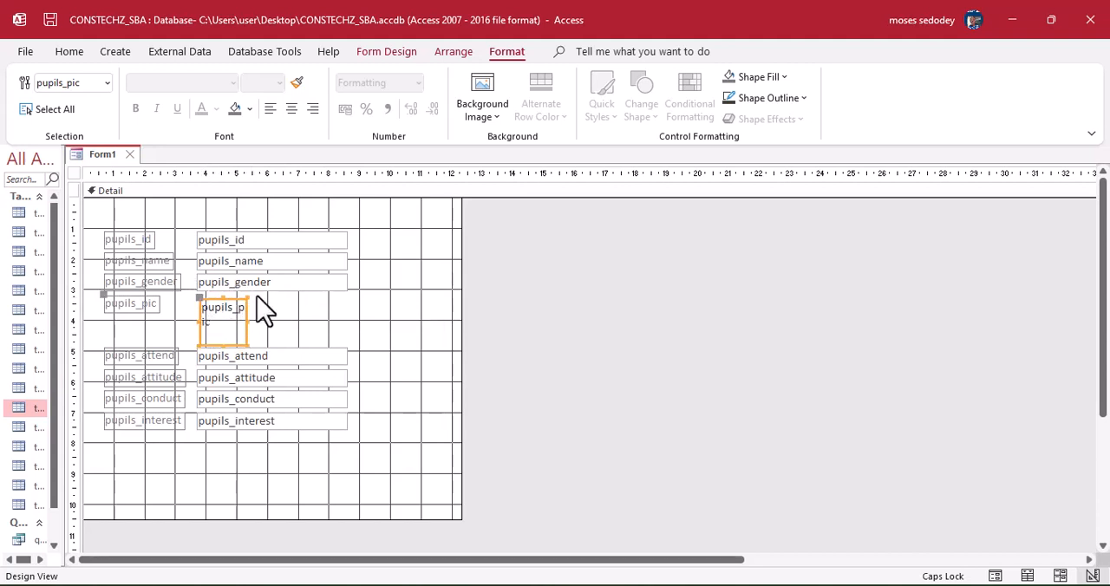
Widen the form to about 16 cm and move pupils_pic with its label into the empty area beside the text boxes.
drag(461, 295, 571, 287)
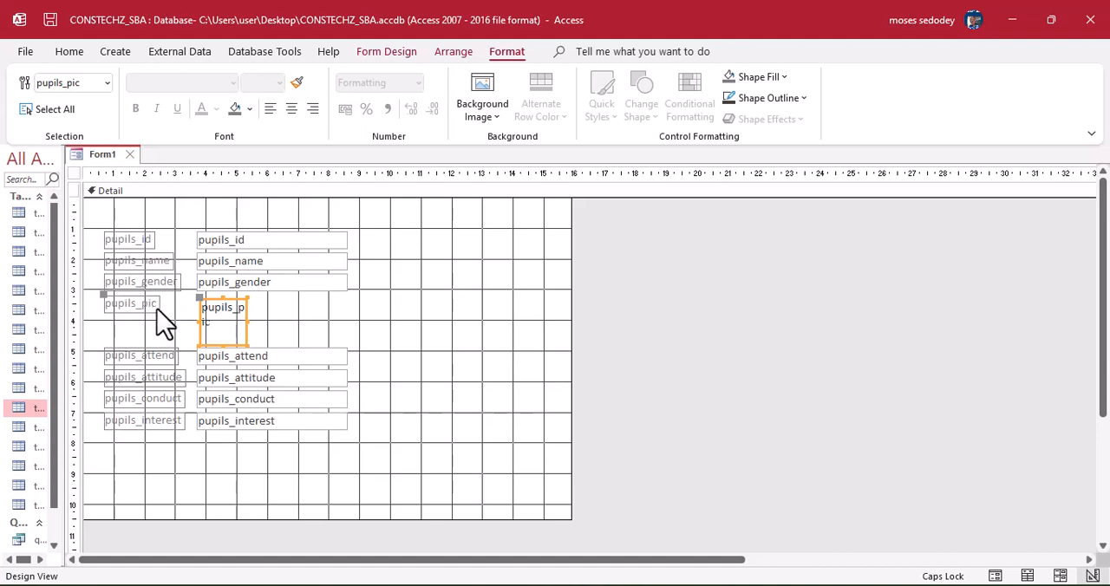
drag(234, 334, 518, 310)
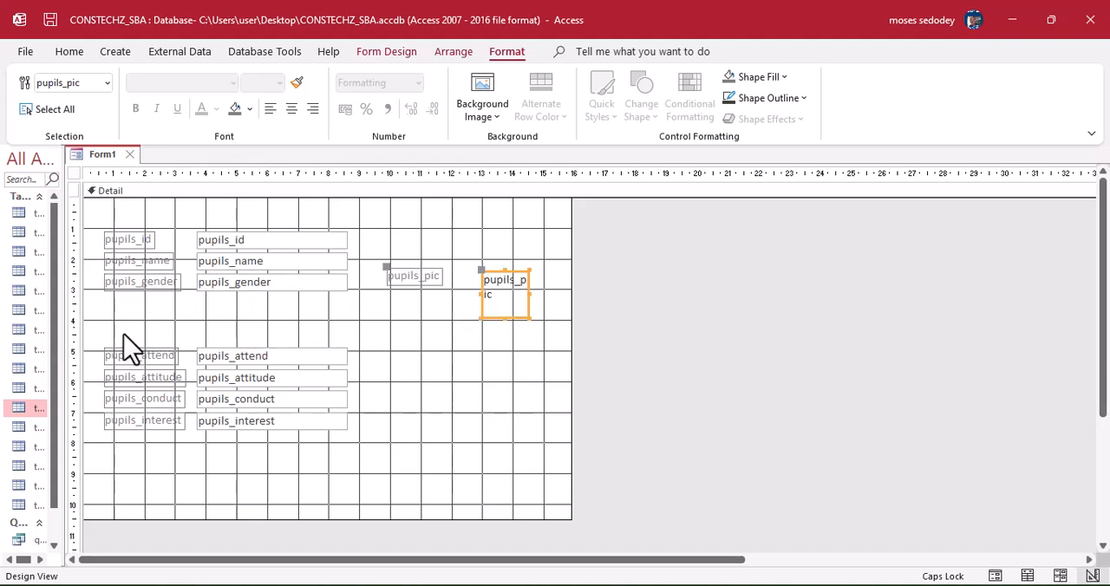
Move the pupils_attend, pupils_attitude, pupils_conduct and pupils_interest text boxes with their labels up directly beneath pupils_gender.
drag(115, 338, 149, 452)
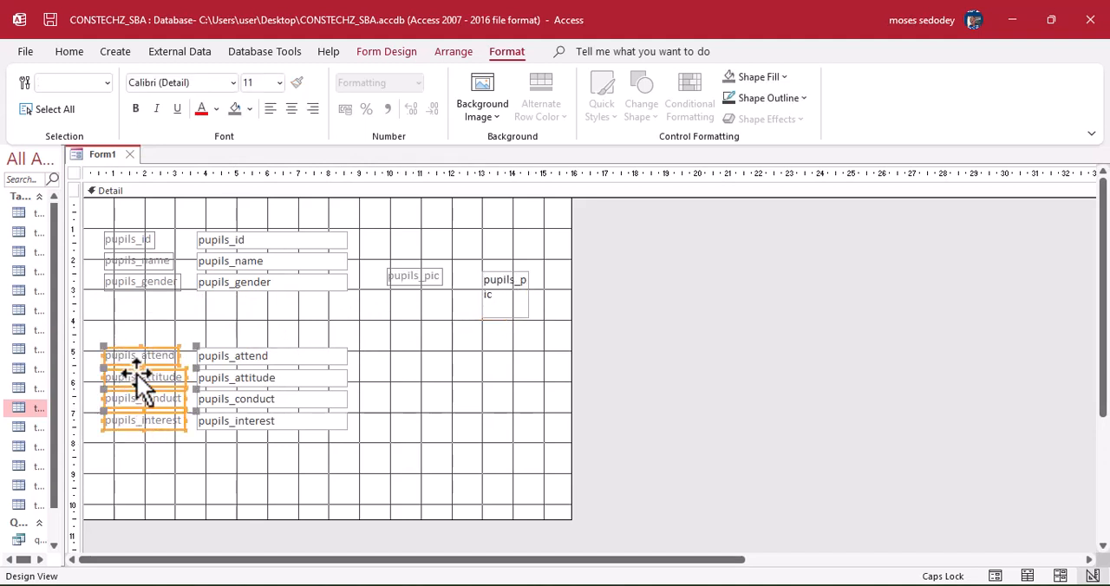
drag(101, 331, 339, 459)
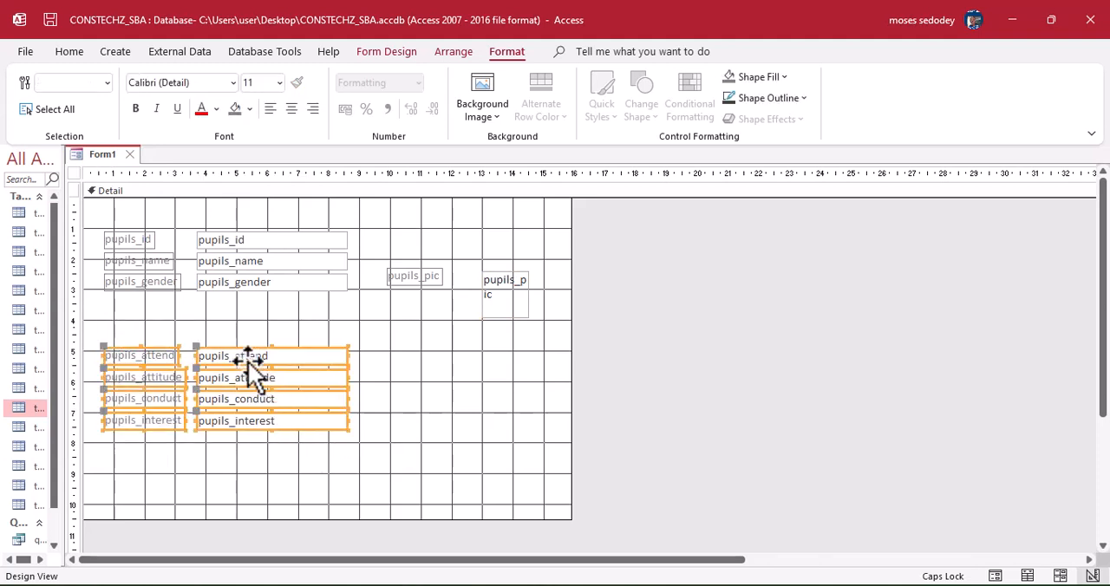
drag(248, 362, 248, 316)
click(343, 434)
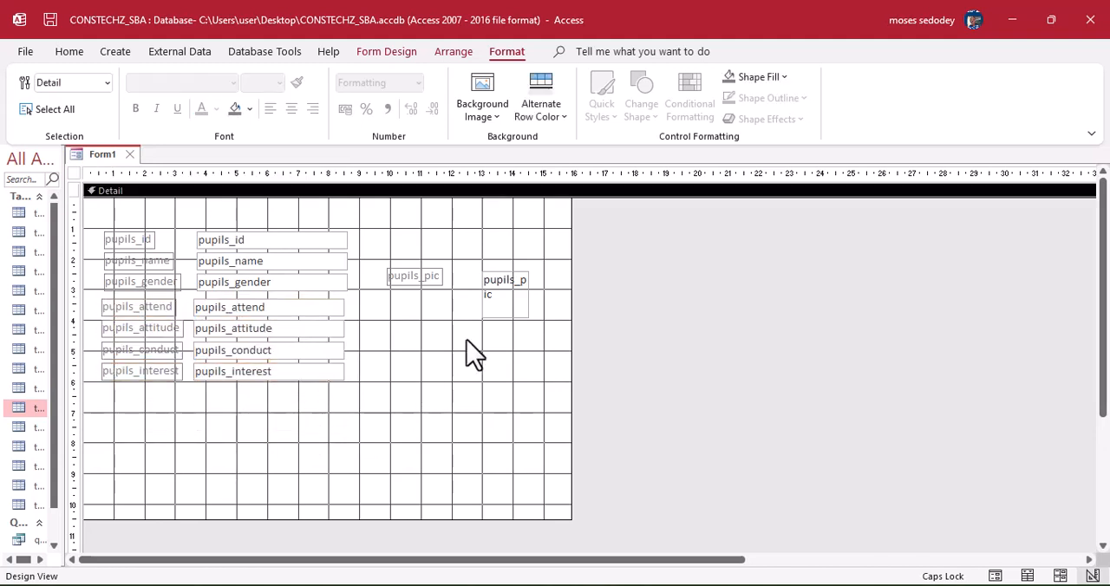
Raise pupils_pic and its label level with the pupils_id row, and place the label on its own below the picture frame.
click(503, 305)
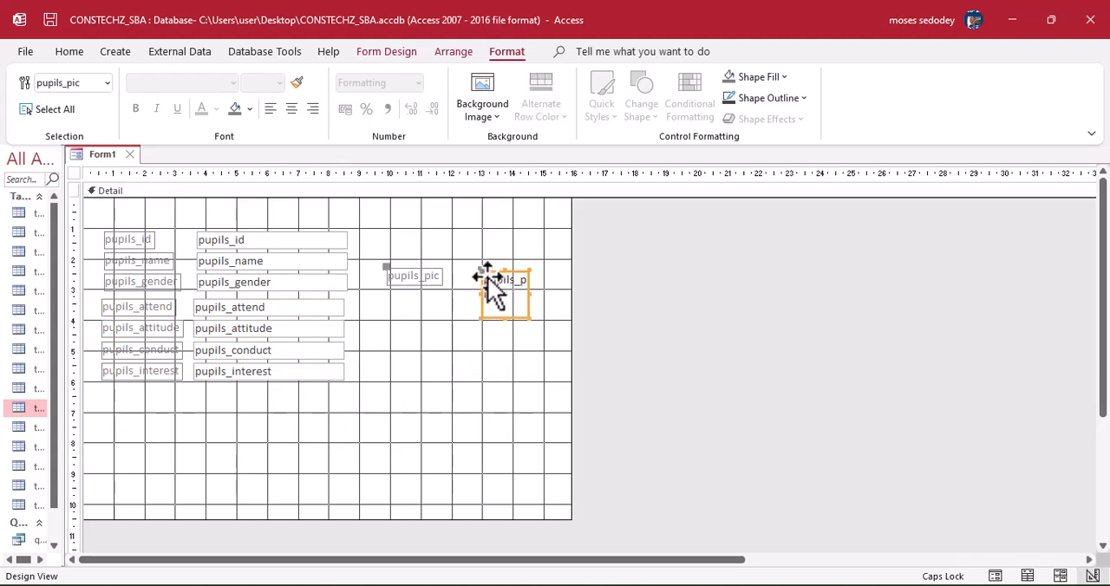
drag(487, 278, 474, 240)
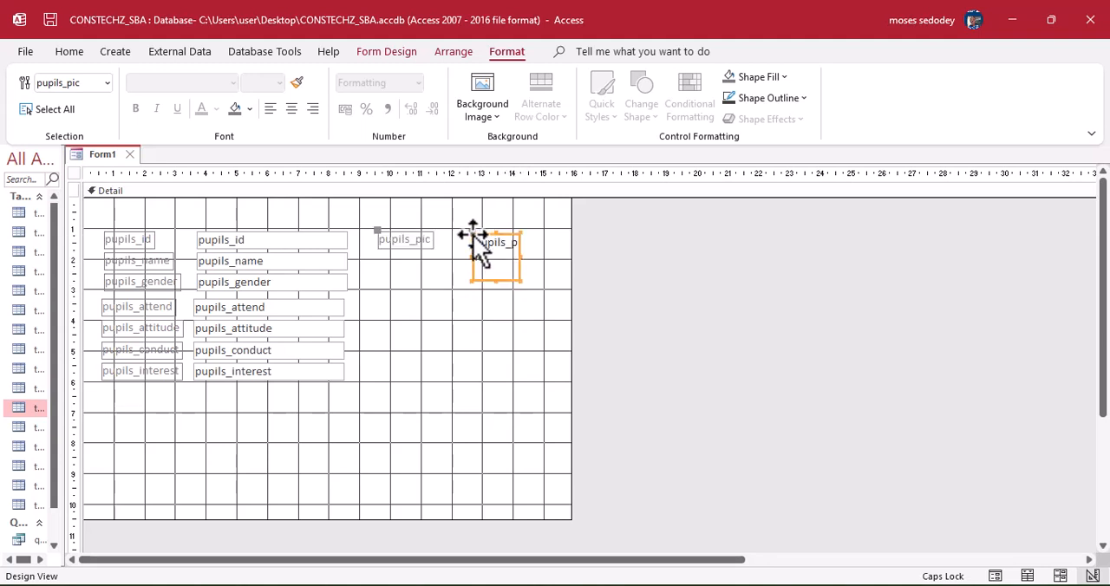
click(472, 231)
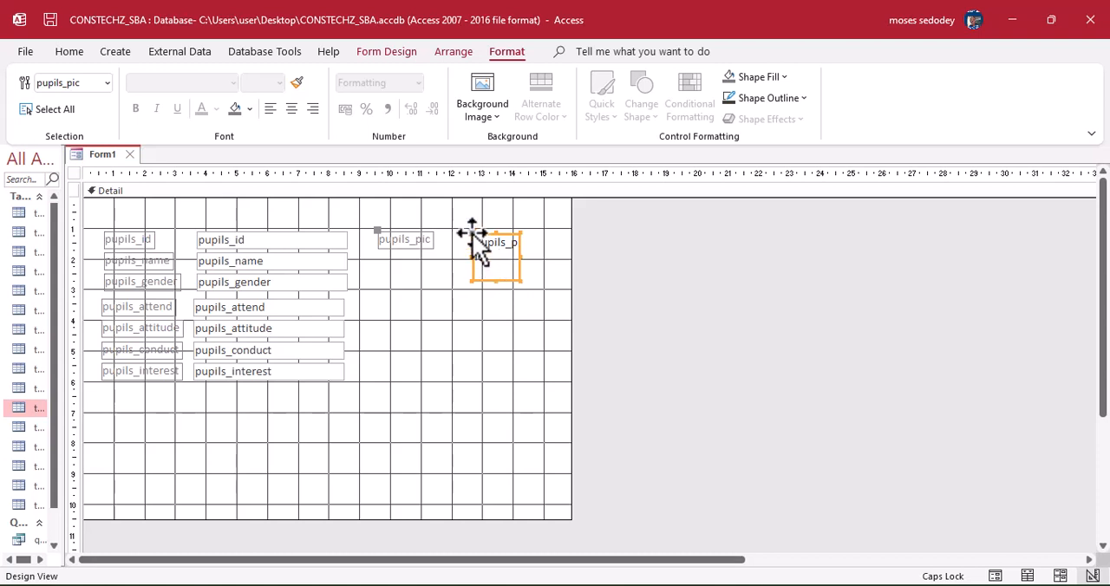
click(379, 228)
click(378, 232)
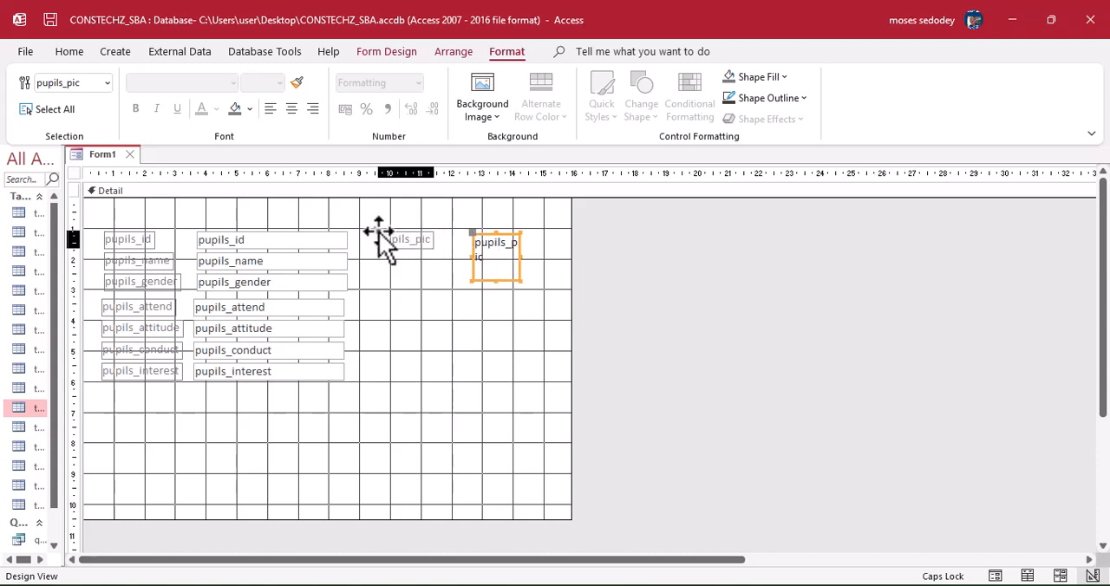
click(379, 233)
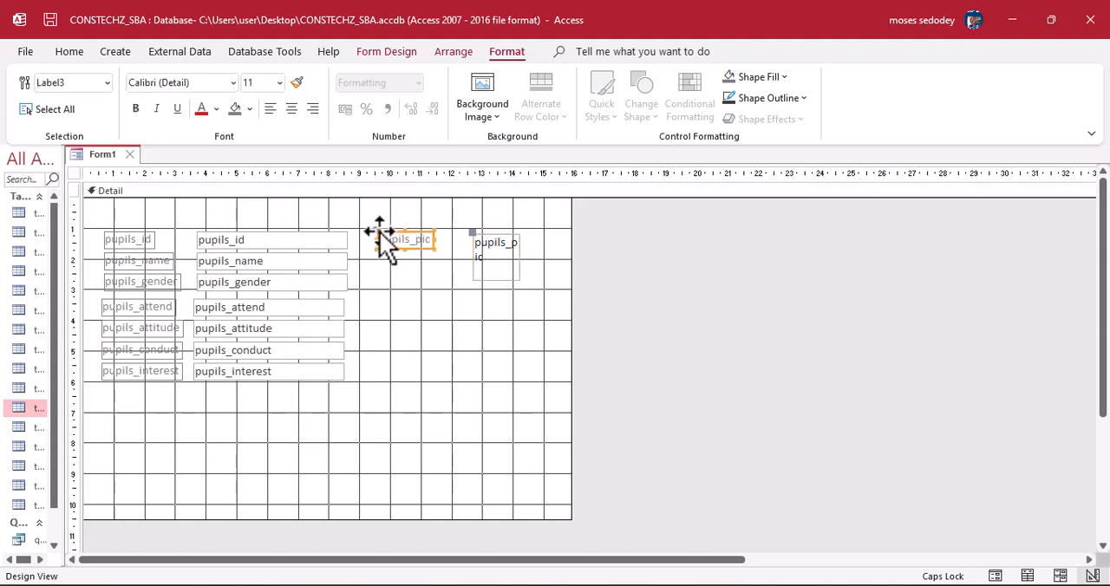
drag(378, 232, 468, 315)
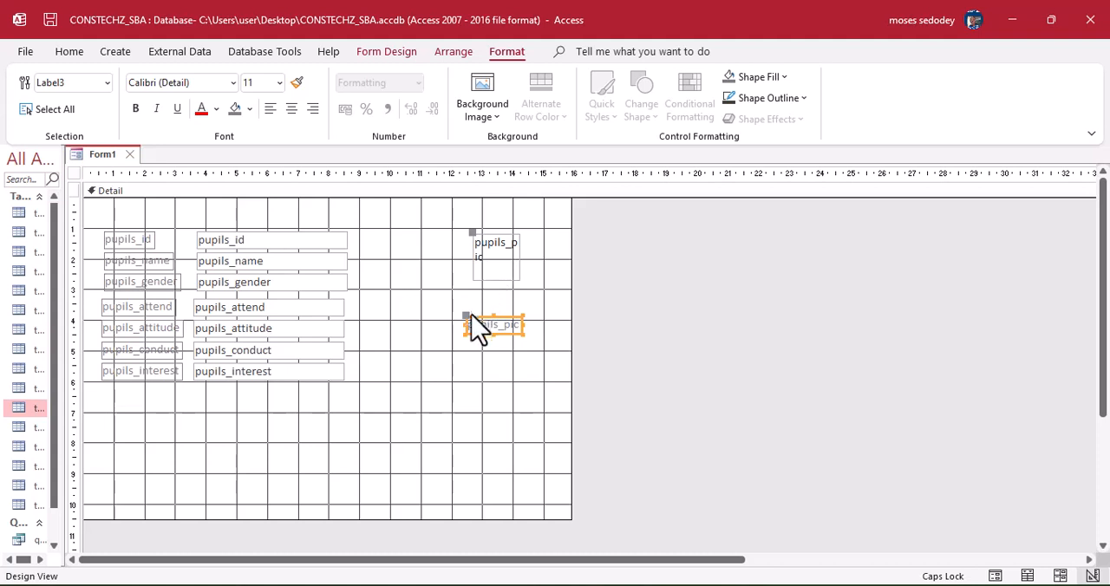
drag(467, 318, 476, 326)
Enlarge the pupils_pic frame to about 4.3 by 2.9 cm and move its label down beneath it.
click(501, 265)
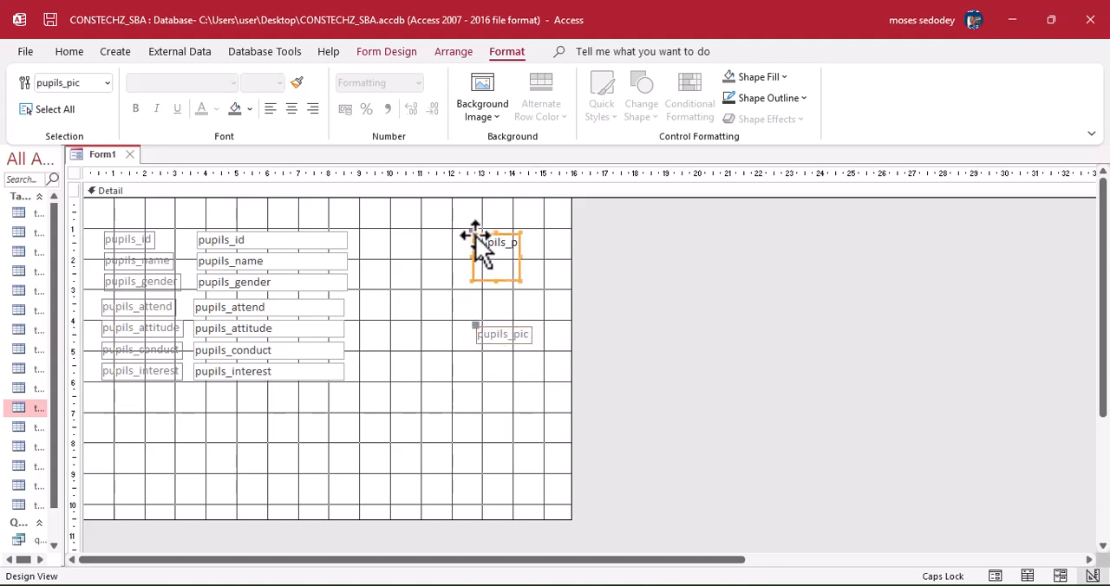
drag(470, 233, 561, 263)
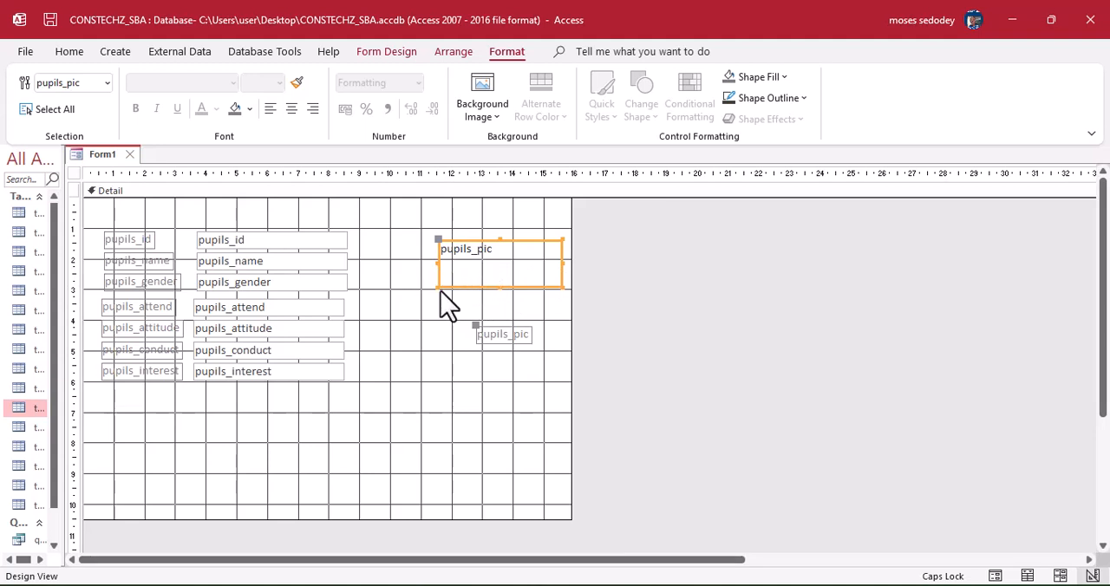
drag(438, 287, 477, 367)
click(510, 338)
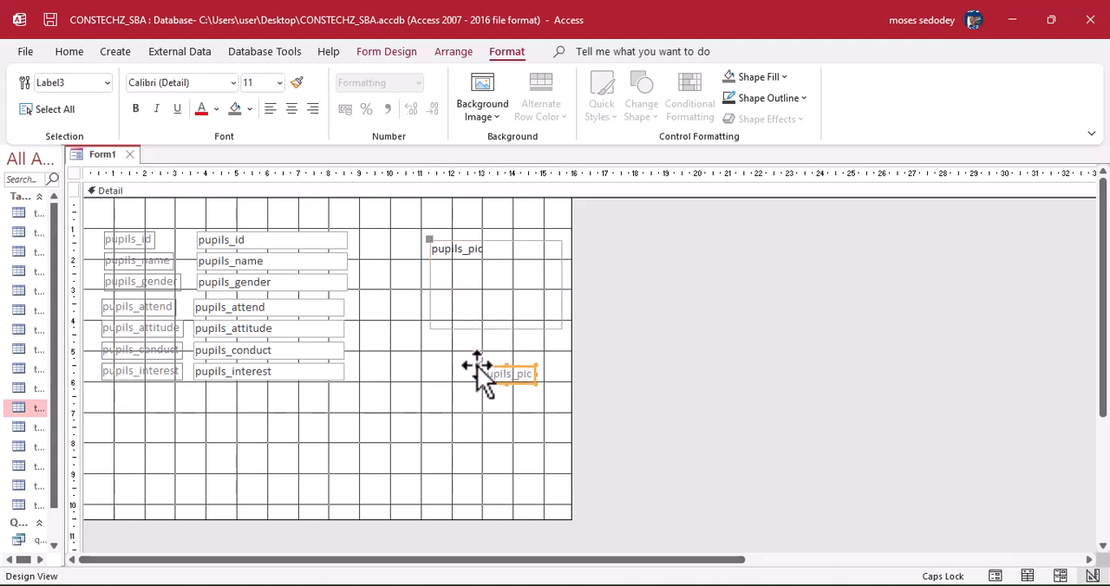
Widen the form's Detail section to about 16.5 cm and clear the control selection.
drag(570, 296, 589, 295)
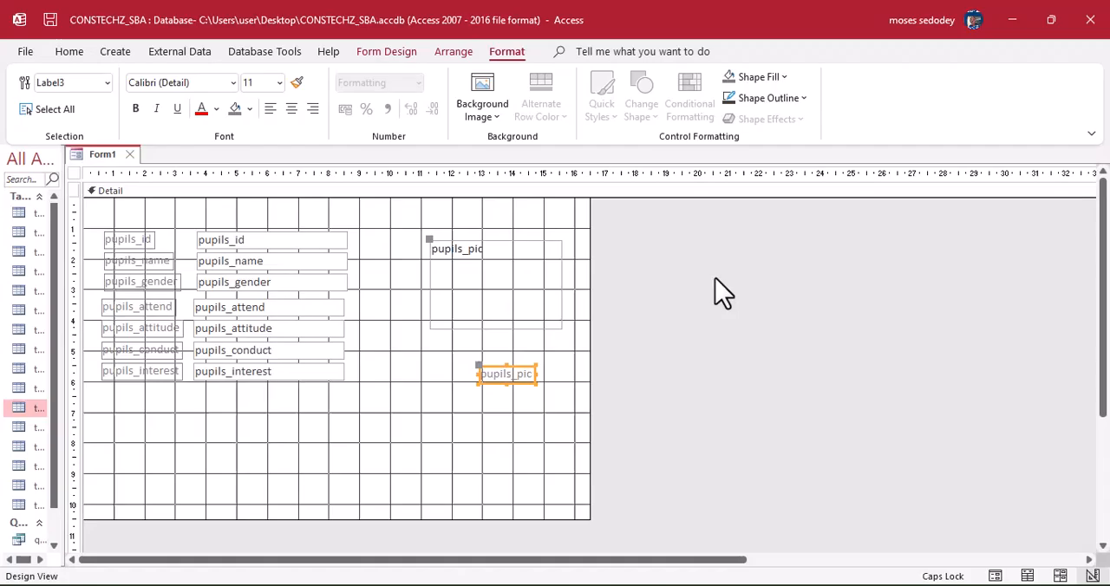
click(448, 408)
click(445, 404)
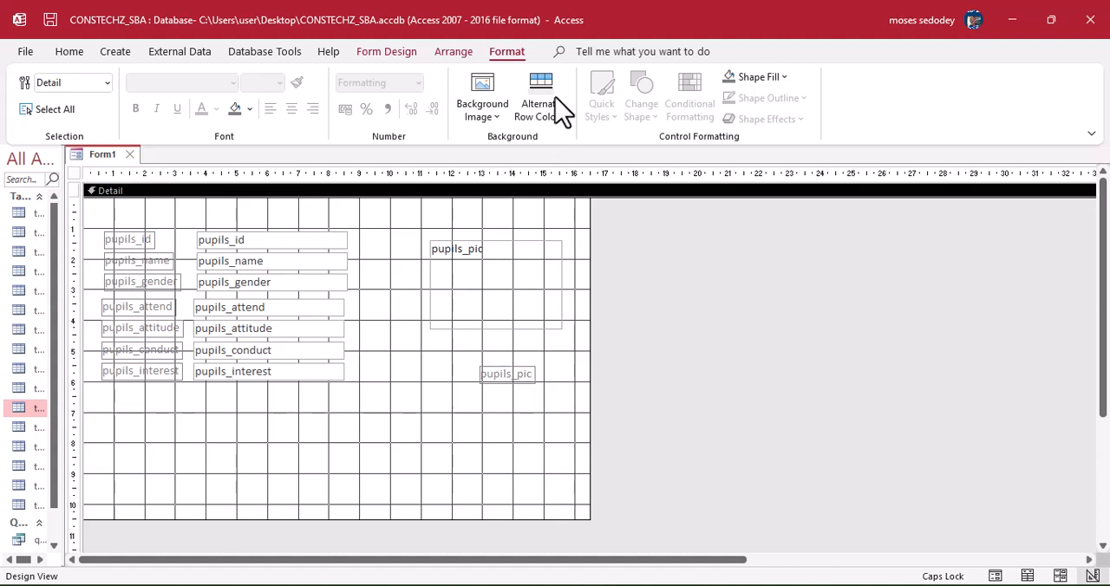
Examine the form design tools and the list of theme color schemes without applying one.
click(399, 55)
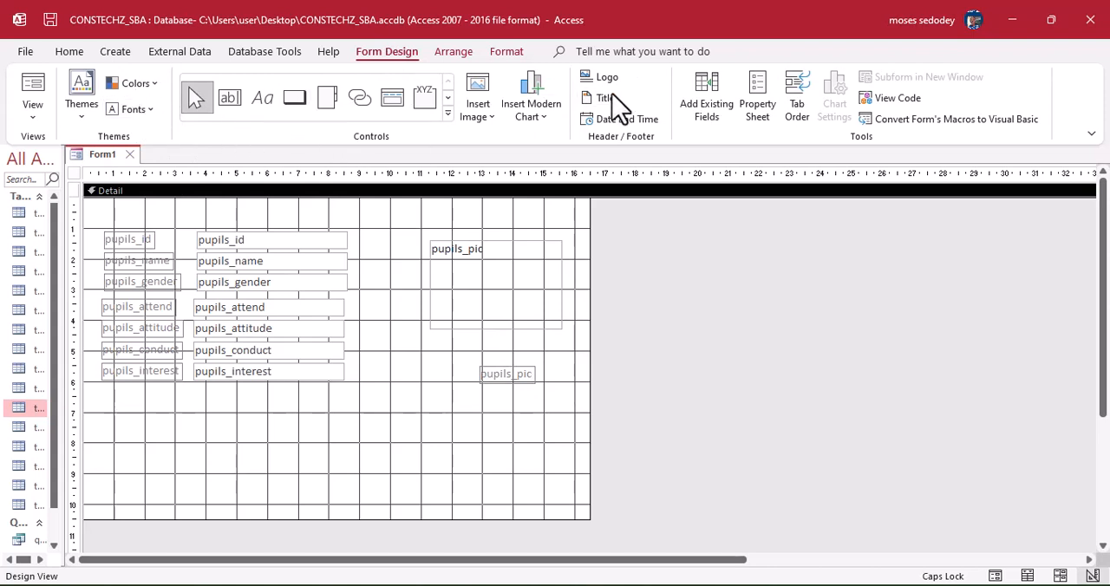
click(155, 86)
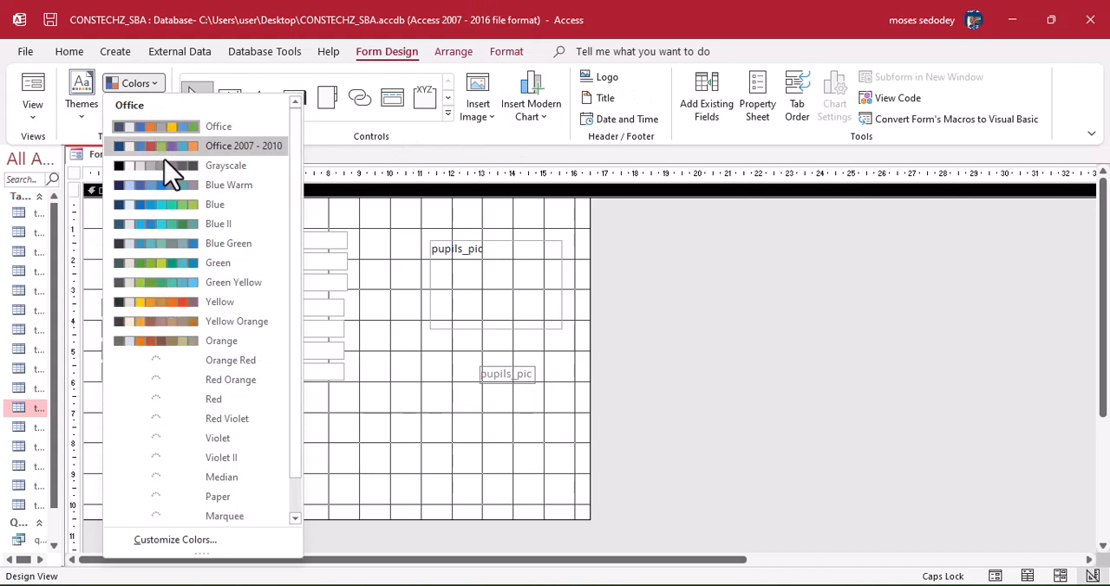
click(368, 254)
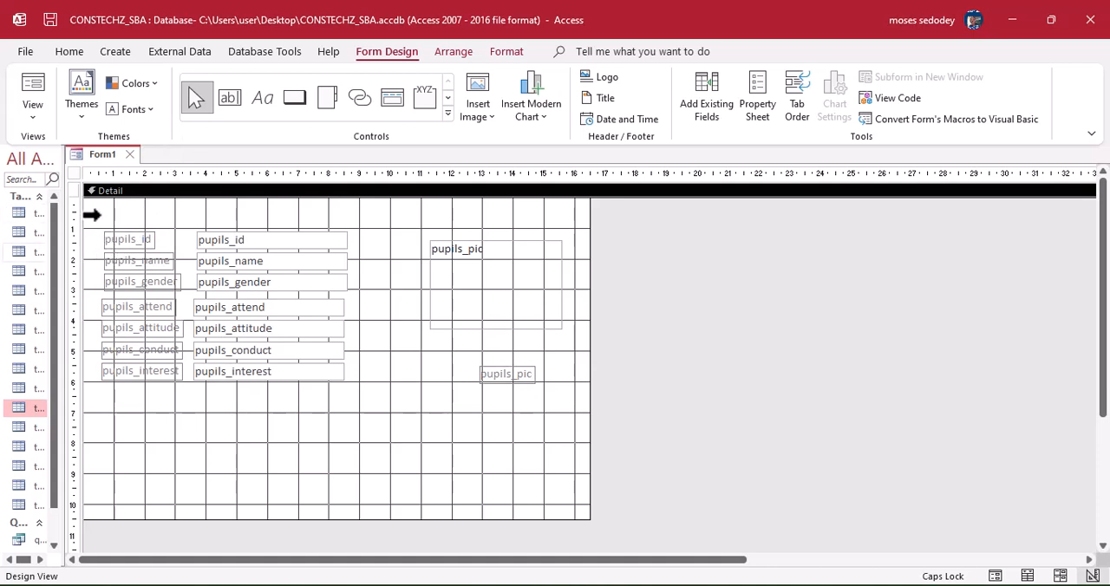
Close Form1 without saving its design changes and minimize the database window.
click(131, 155)
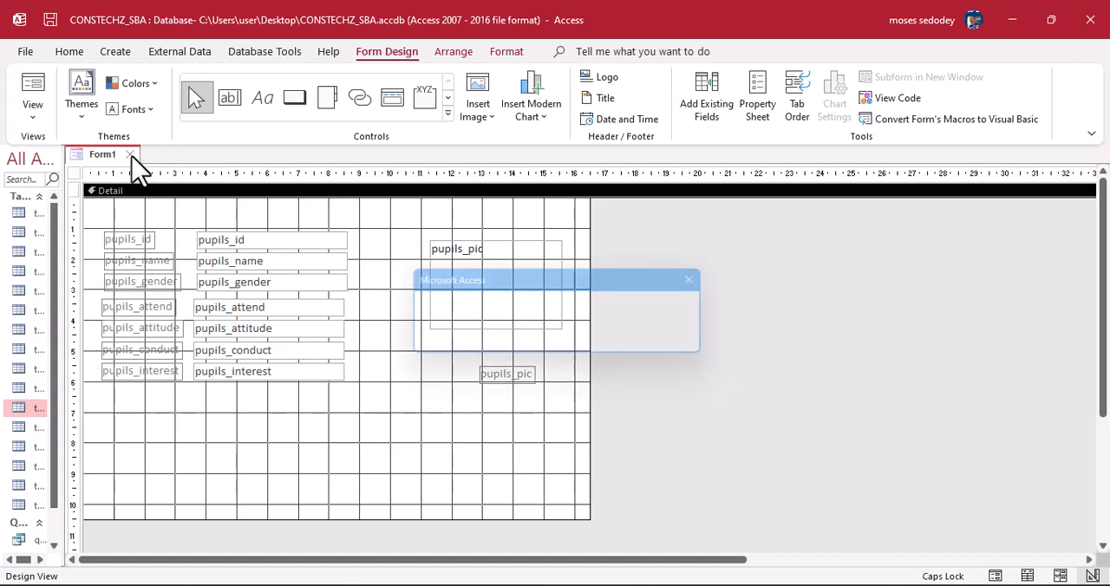
click(561, 345)
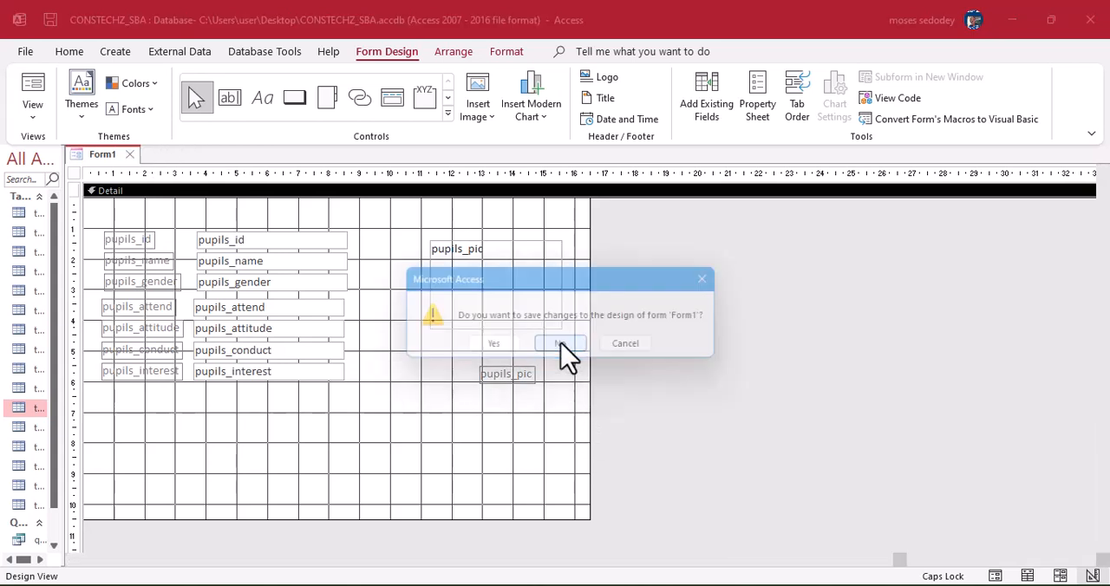
click(1015, 27)
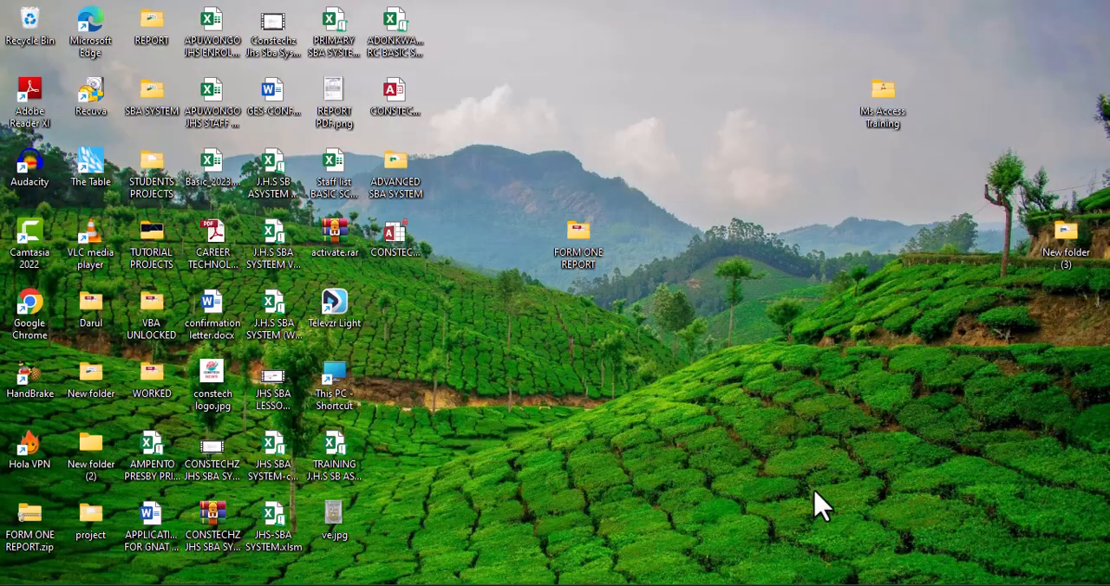
Switch to the MS ACCESS COURSE OUTLINES document in Word, and bring up the LESSON 2 slides on tables and keys in Adobe Reader.
click(520, 585)
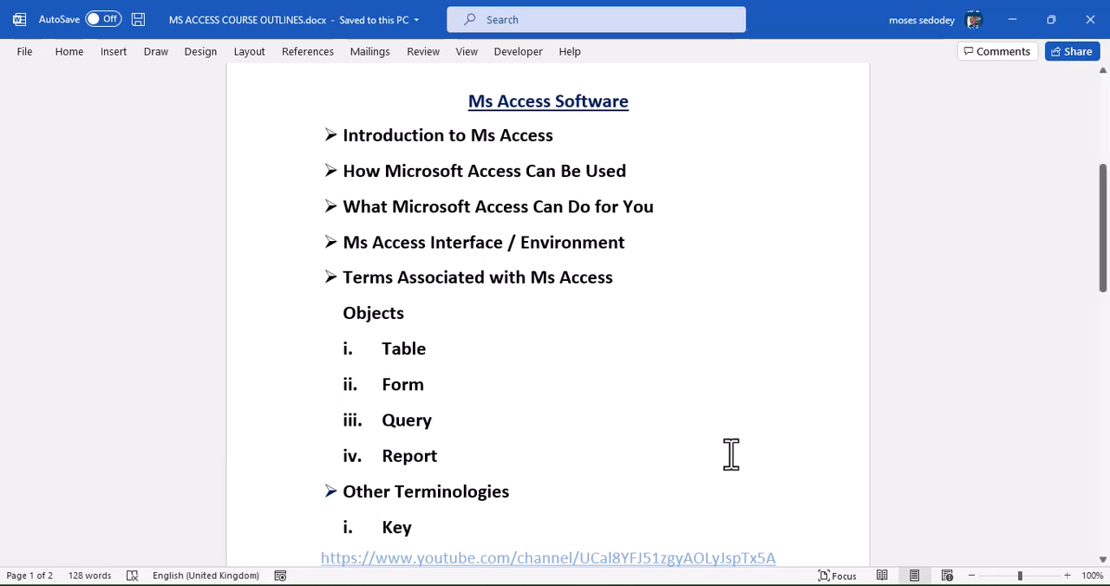
click(871, 584)
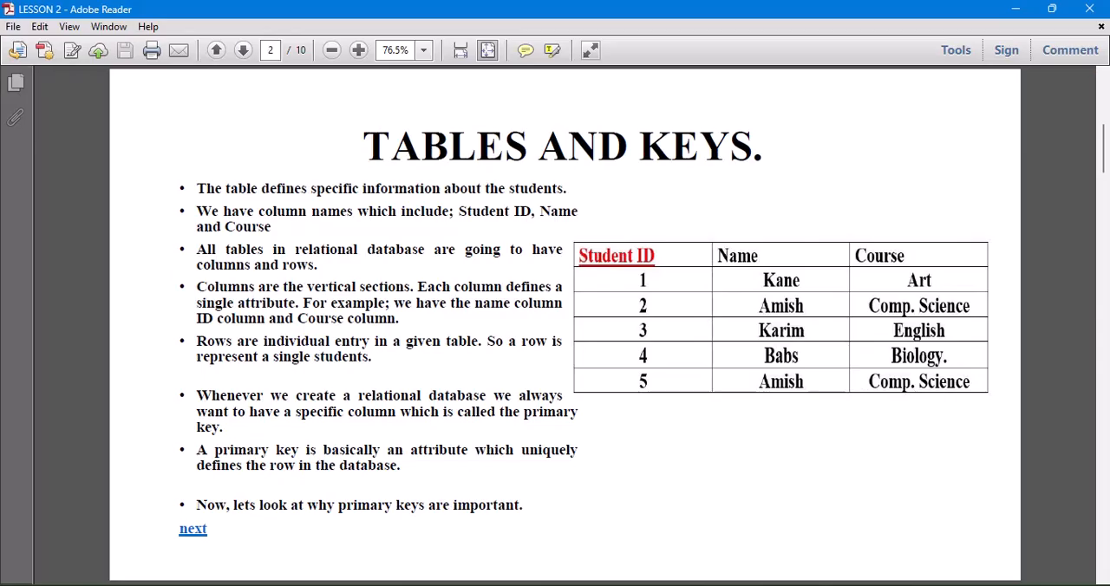